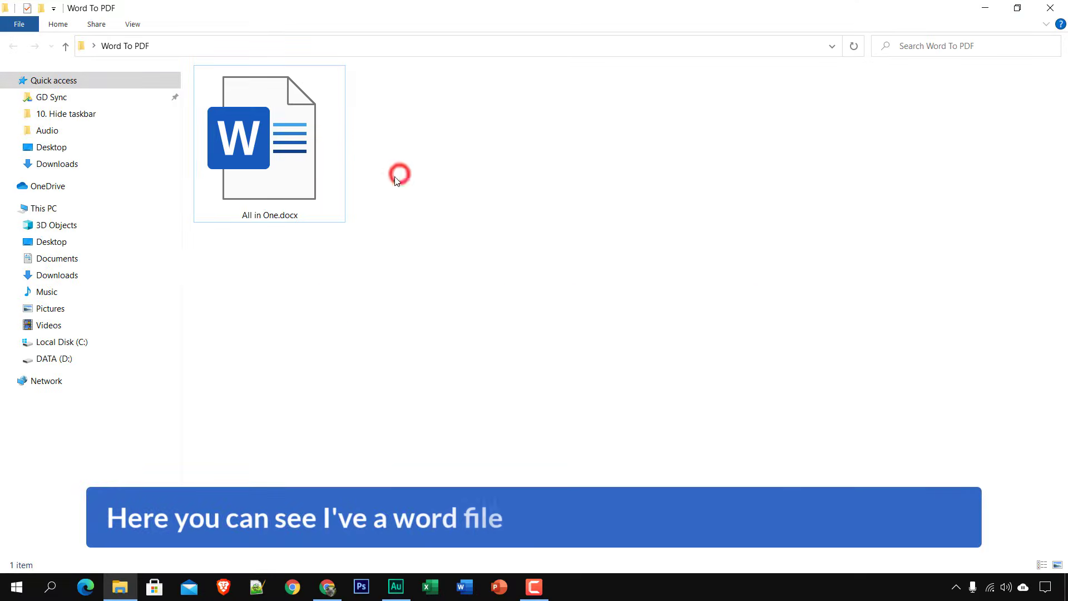
Step: Select All in One.docx in File Explorer's Word To PDF folder
click(291, 178)
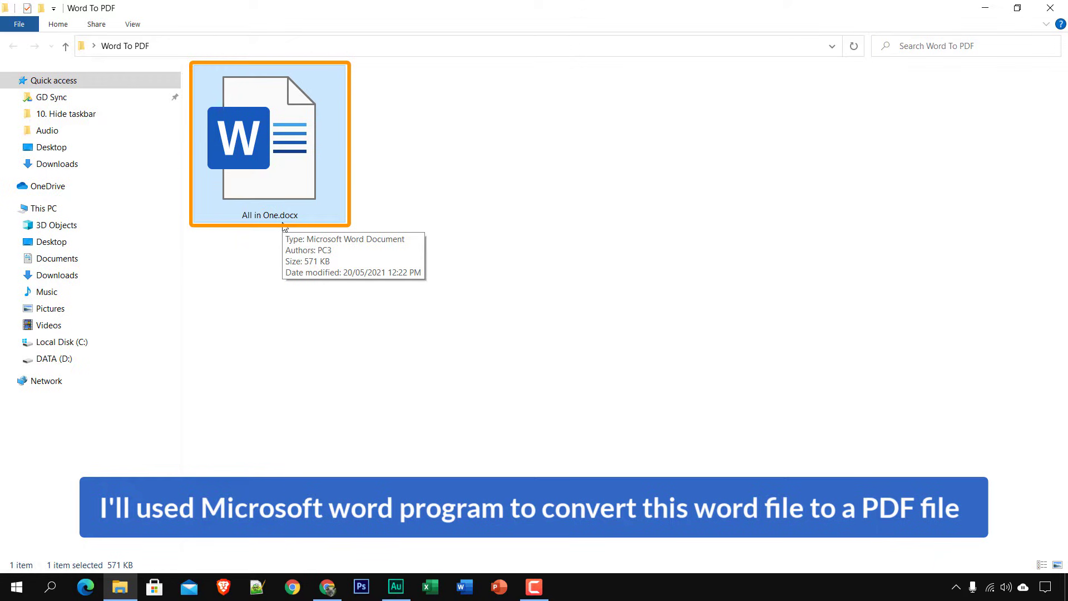
Step: Open All in One.docx in Word and show its File backstage page
double_click(281, 183)
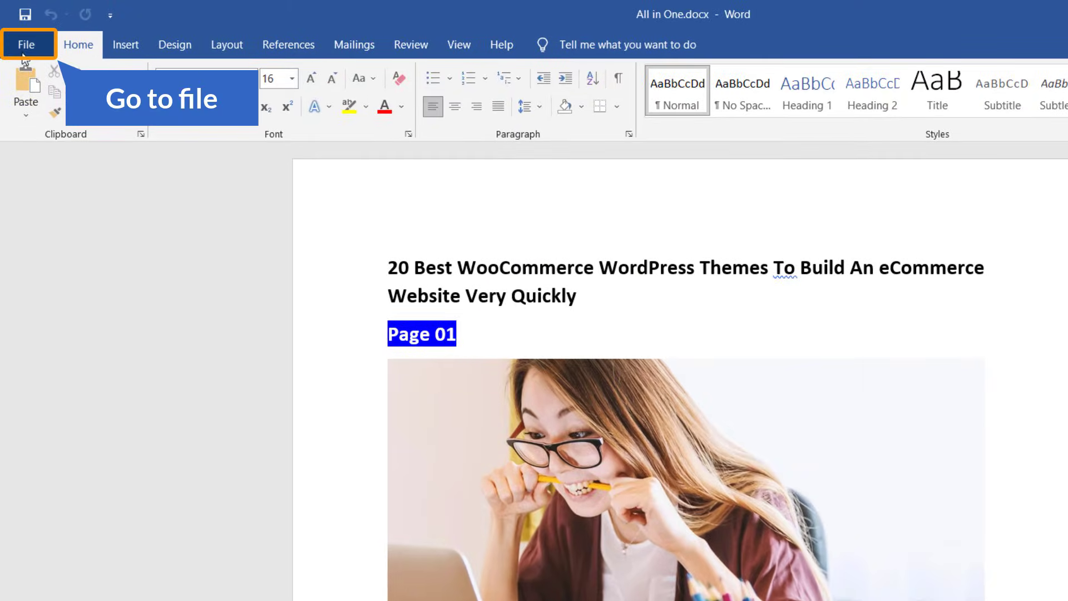
click(23, 53)
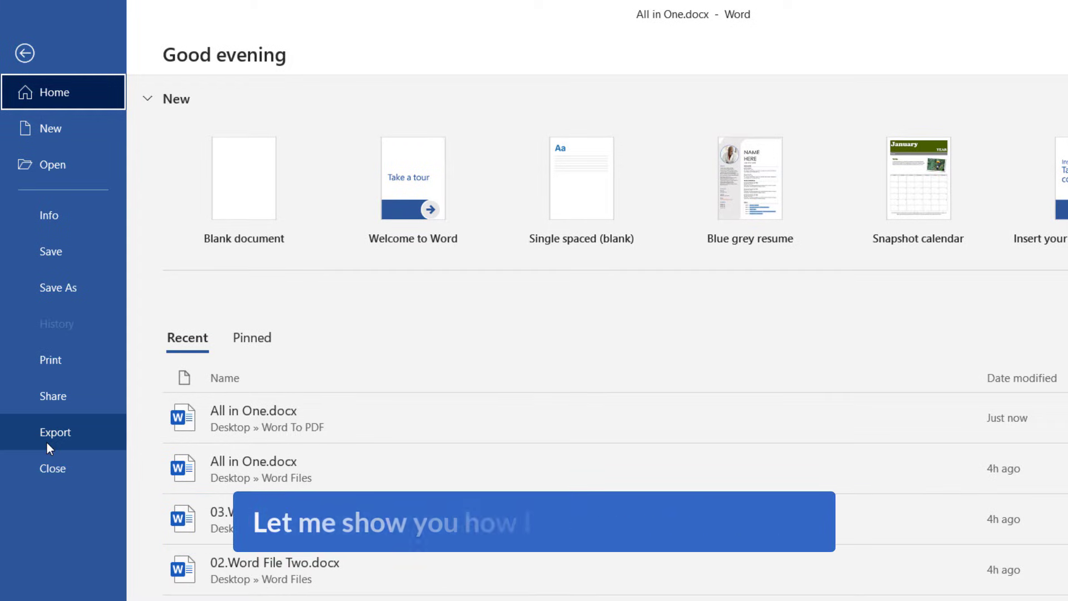
Step: Save As the document with type PDF (*.pdf) as All in One.pdf in Word To PDF
click(61, 288)
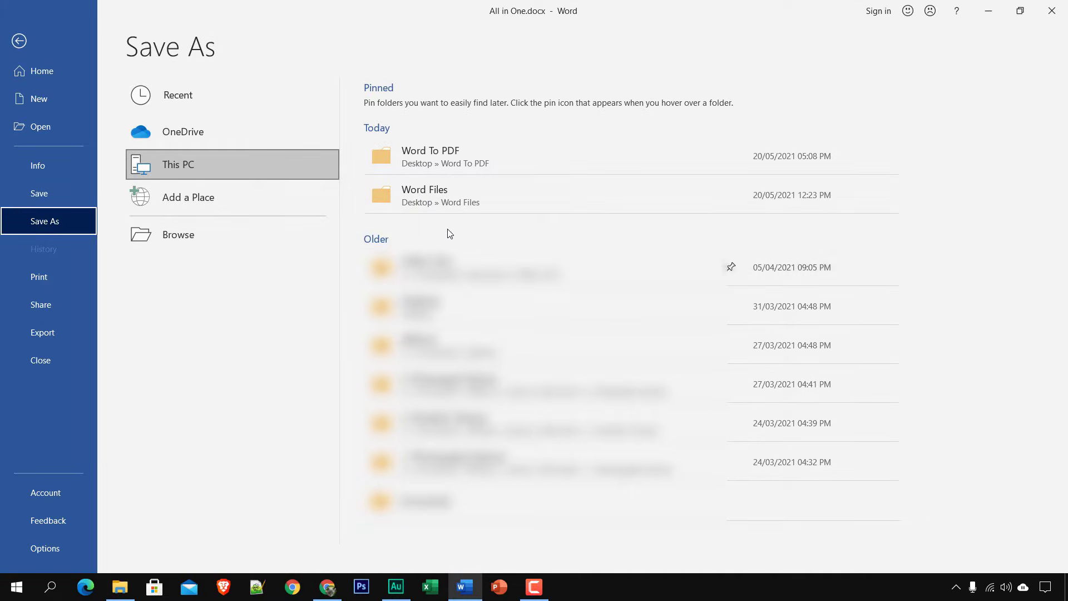
click(487, 160)
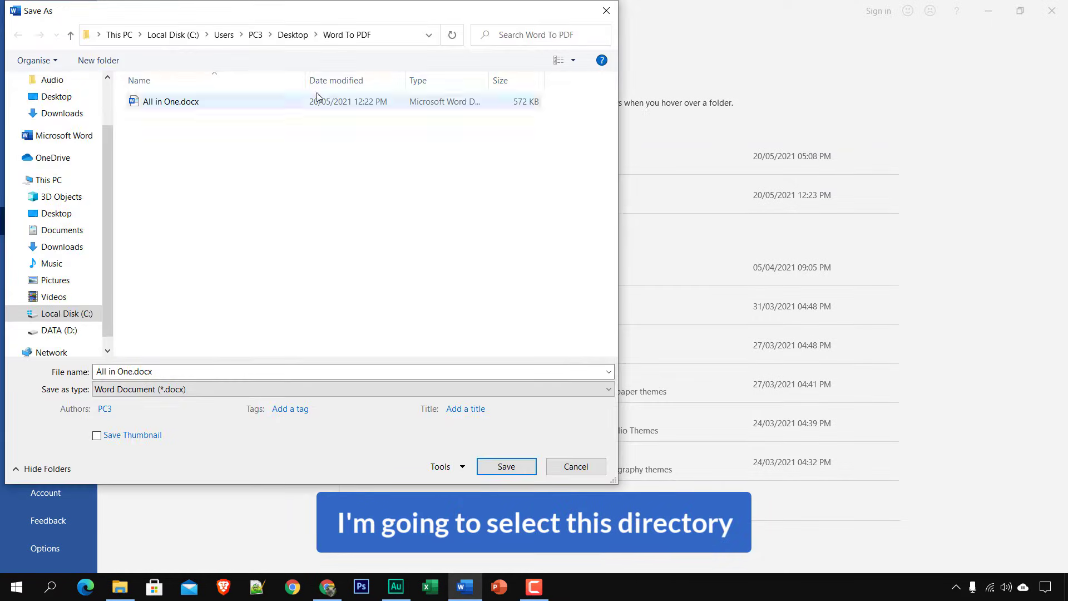
drag(306, 9, 376, 9)
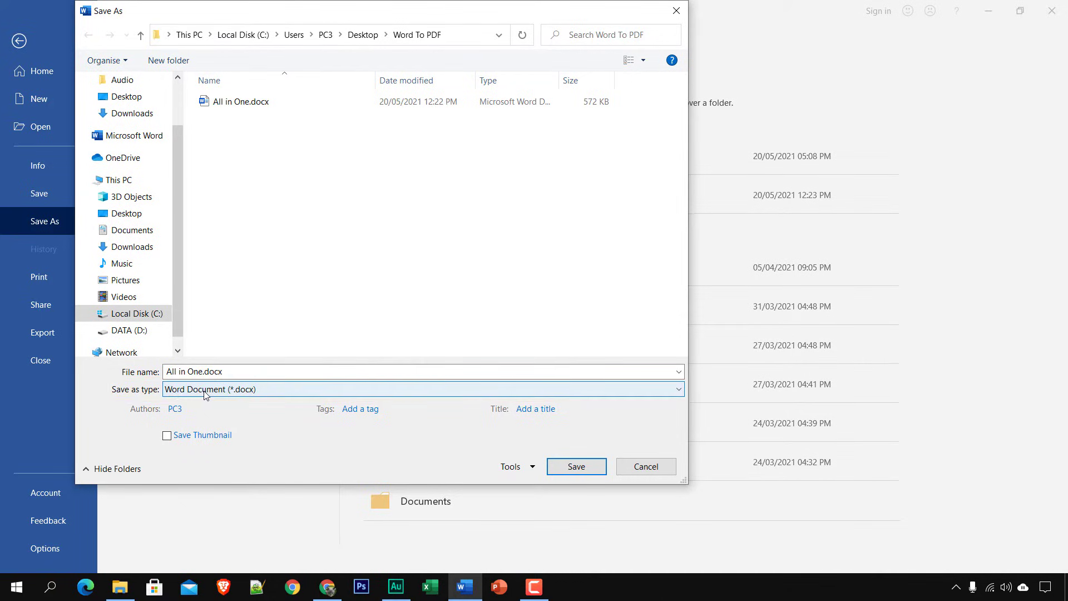
click(679, 389)
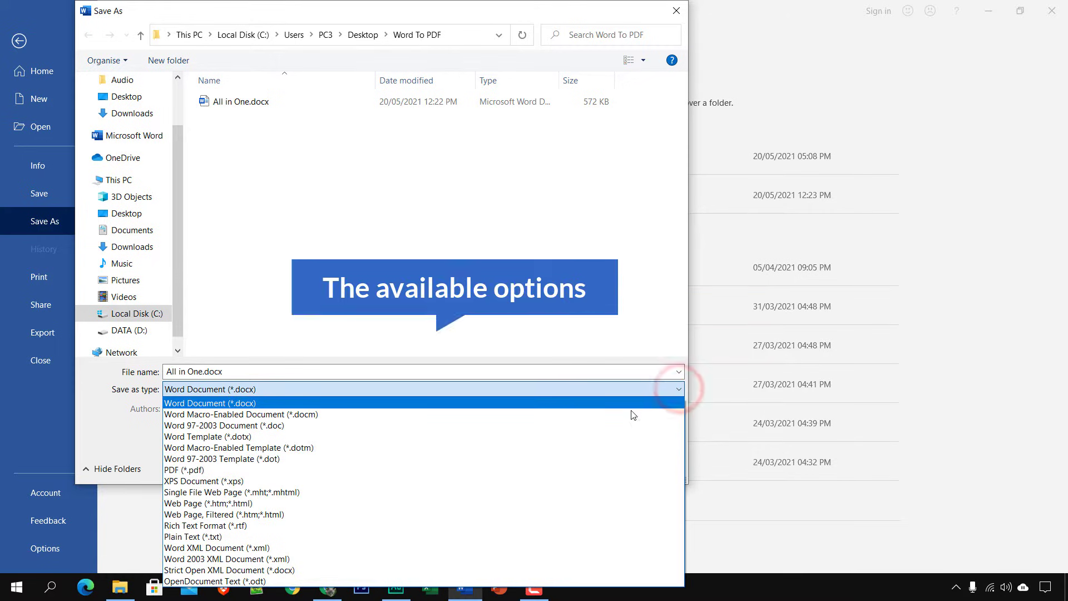
click(198, 469)
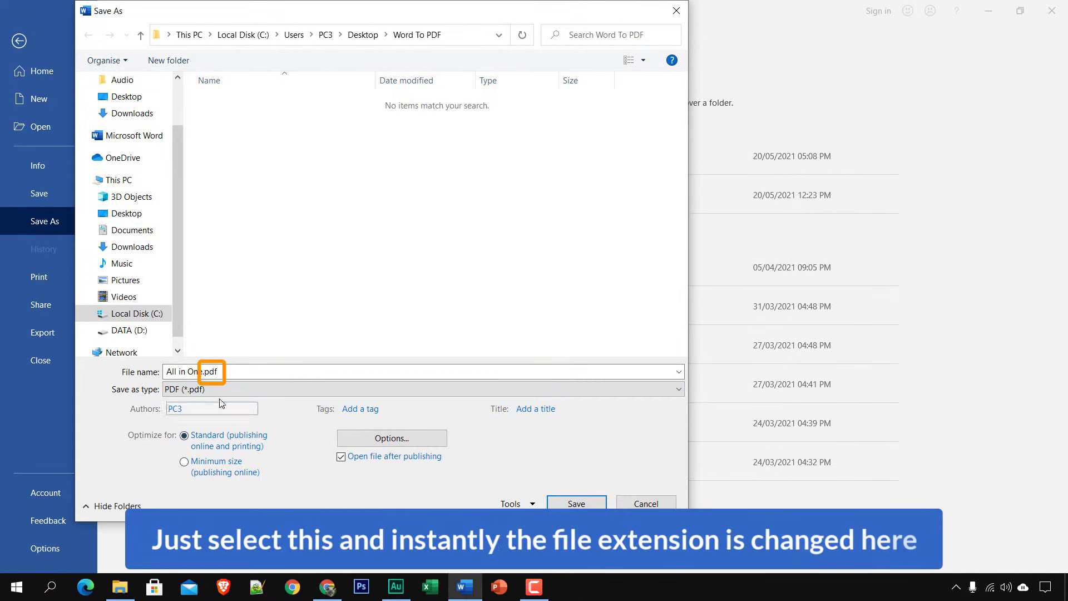
click(217, 373)
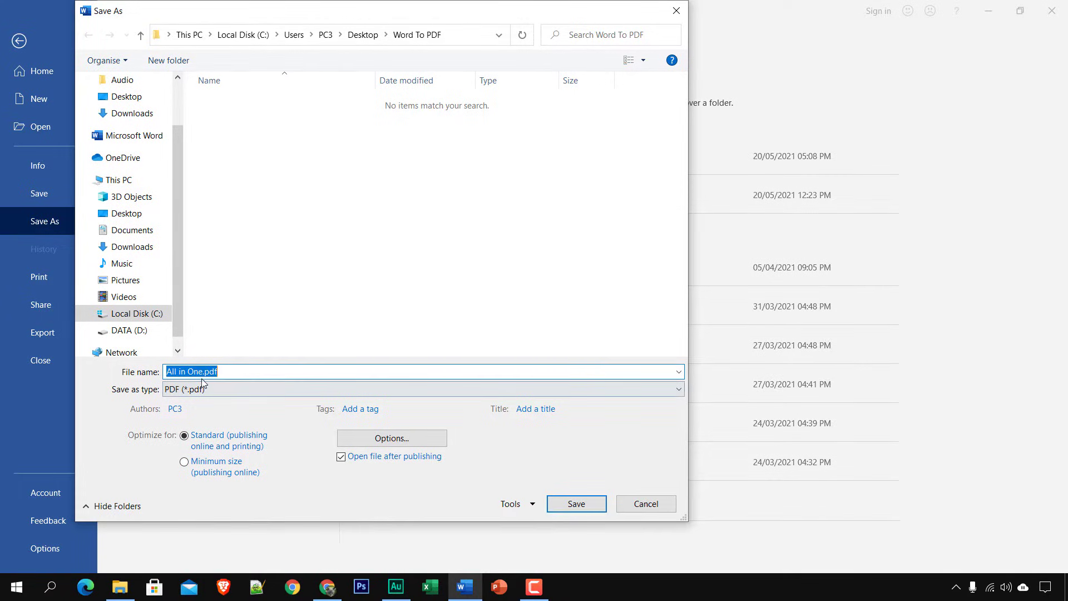
click(573, 504)
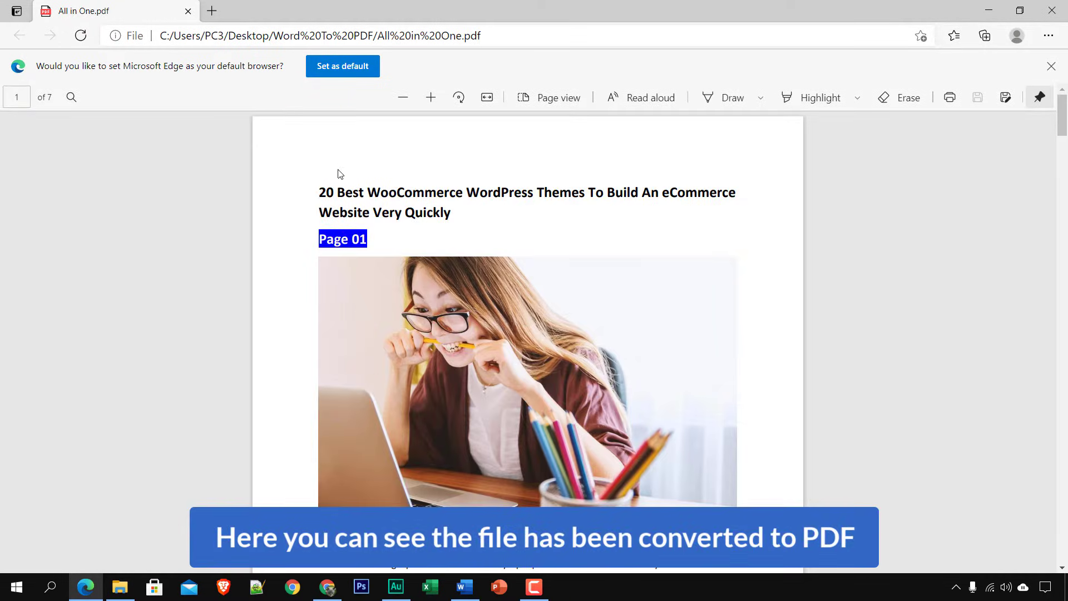
Step: Minimize Edge showing the 7-page All in One.pdf to return to Word
click(987, 9)
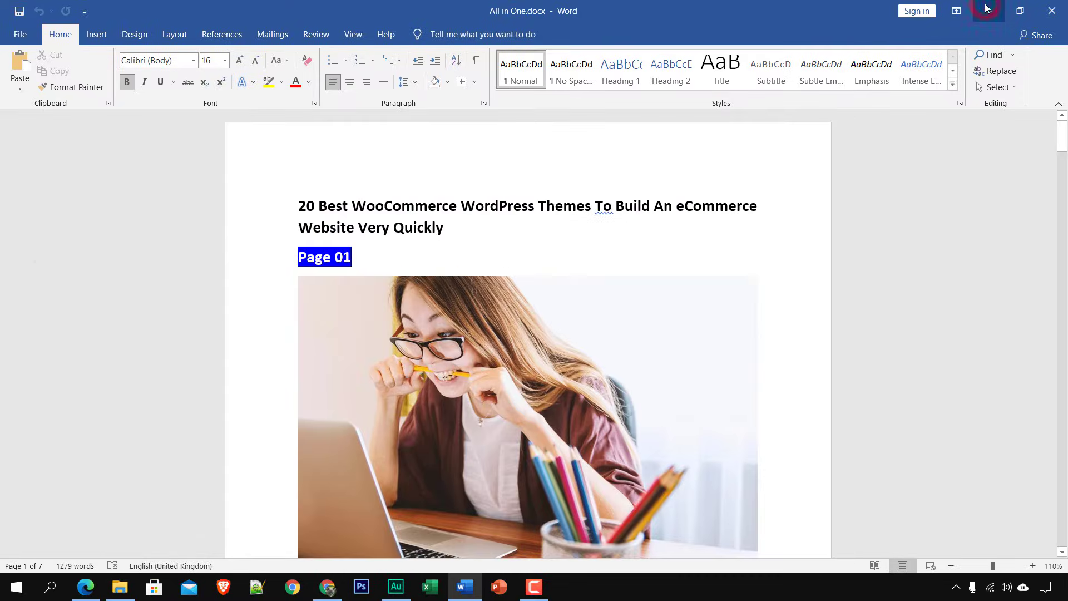
Step: Minimize Word and select the new 581 KB All in One.pdf in File Explorer
click(989, 10)
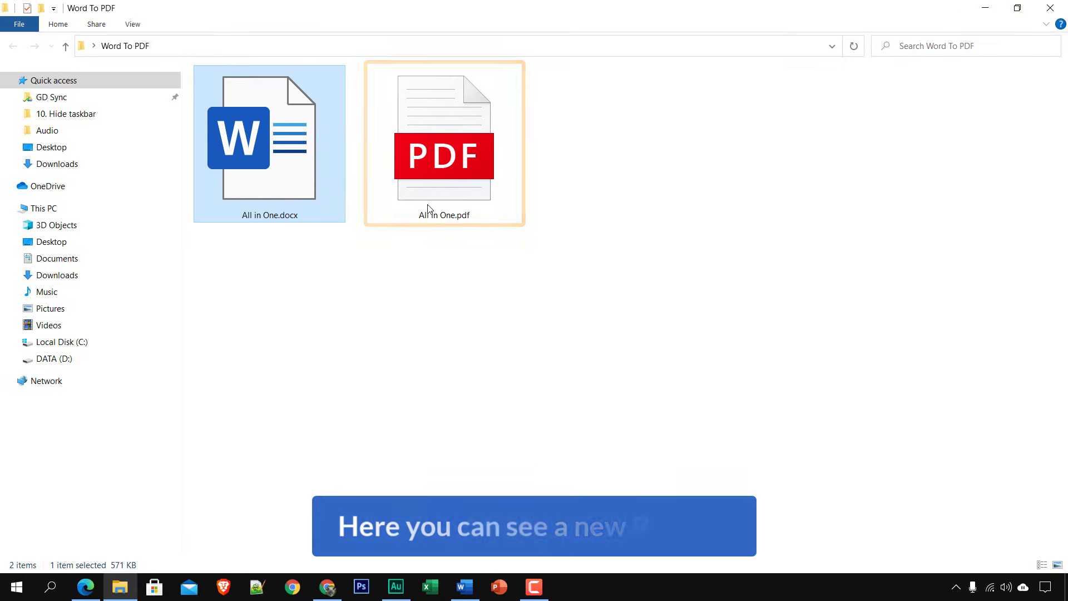
click(454, 158)
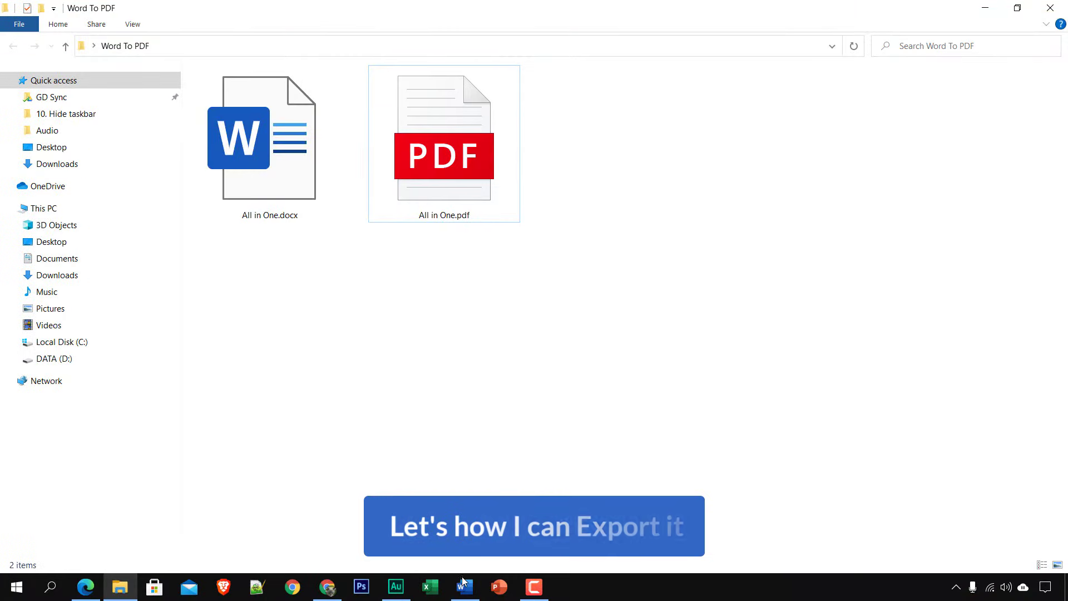
Step: Publish All in One 2.pdf via File > Export > Create PDF/XPS, then close Edge
click(463, 584)
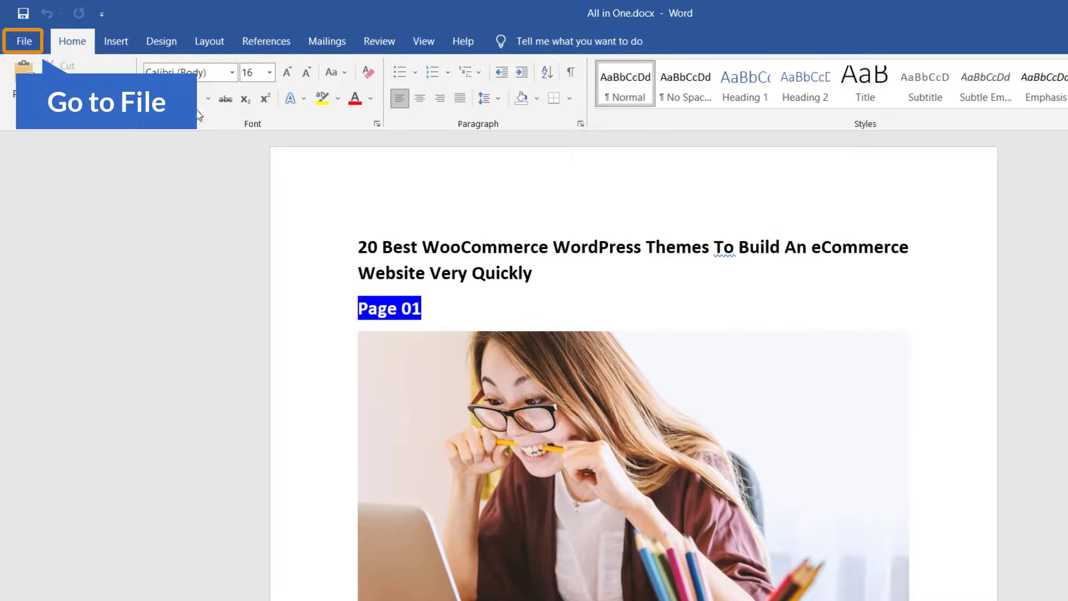
click(24, 41)
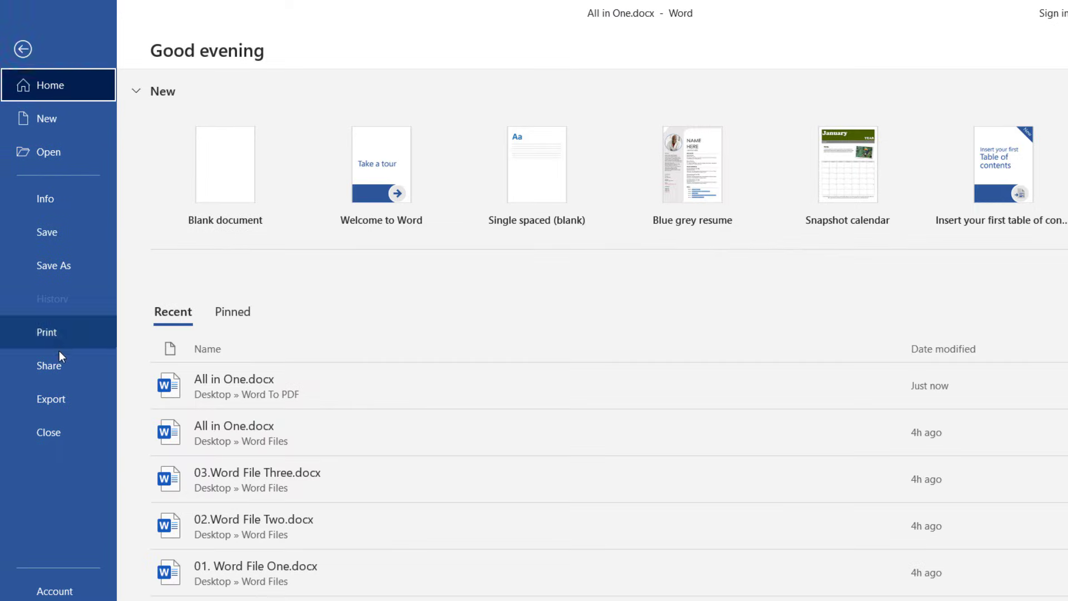
click(66, 403)
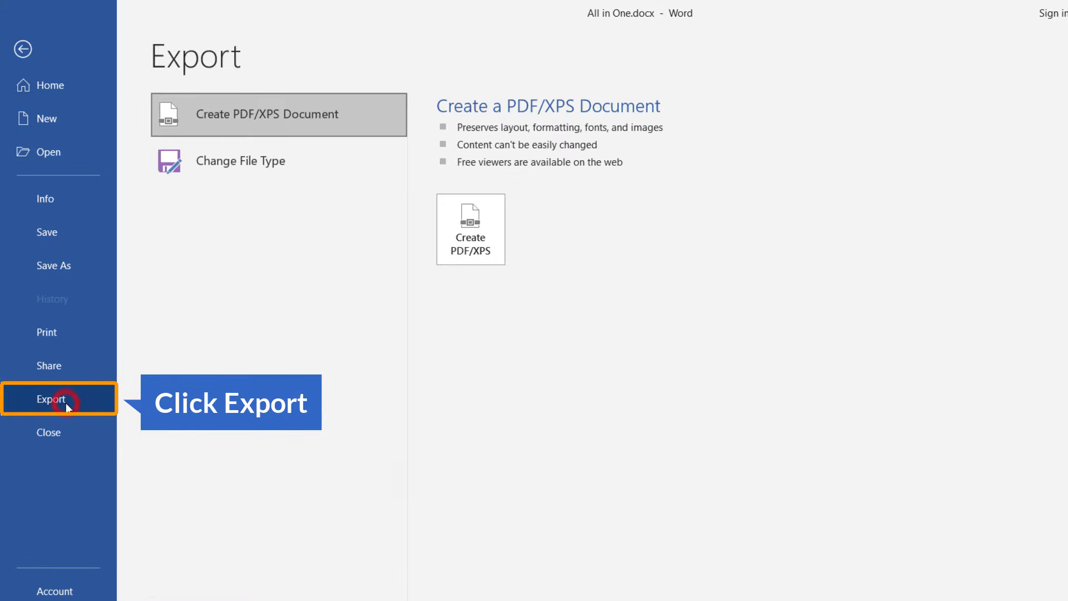
click(473, 229)
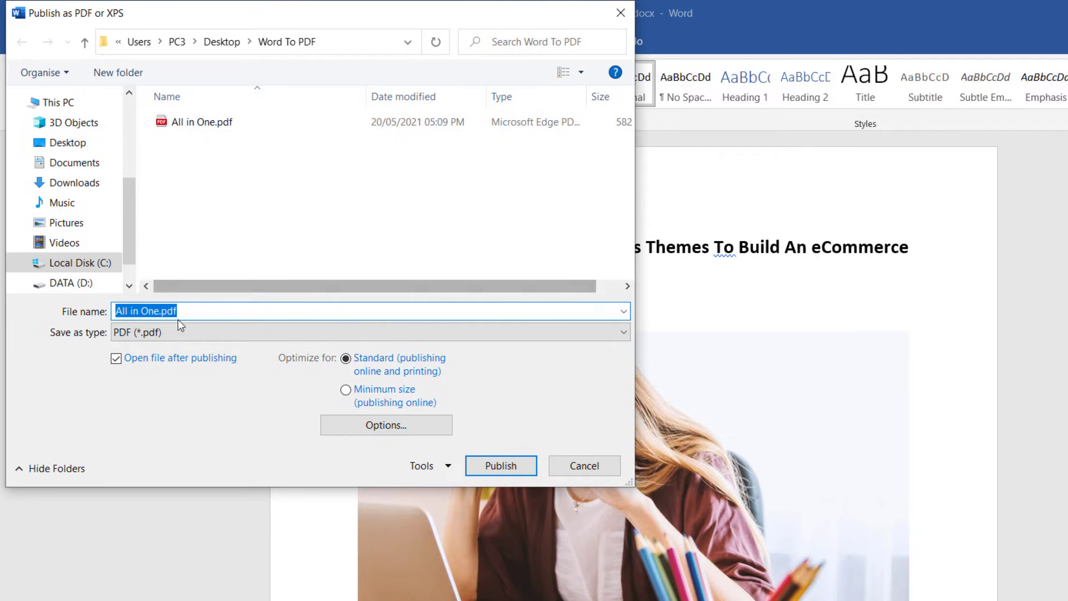
click(184, 310)
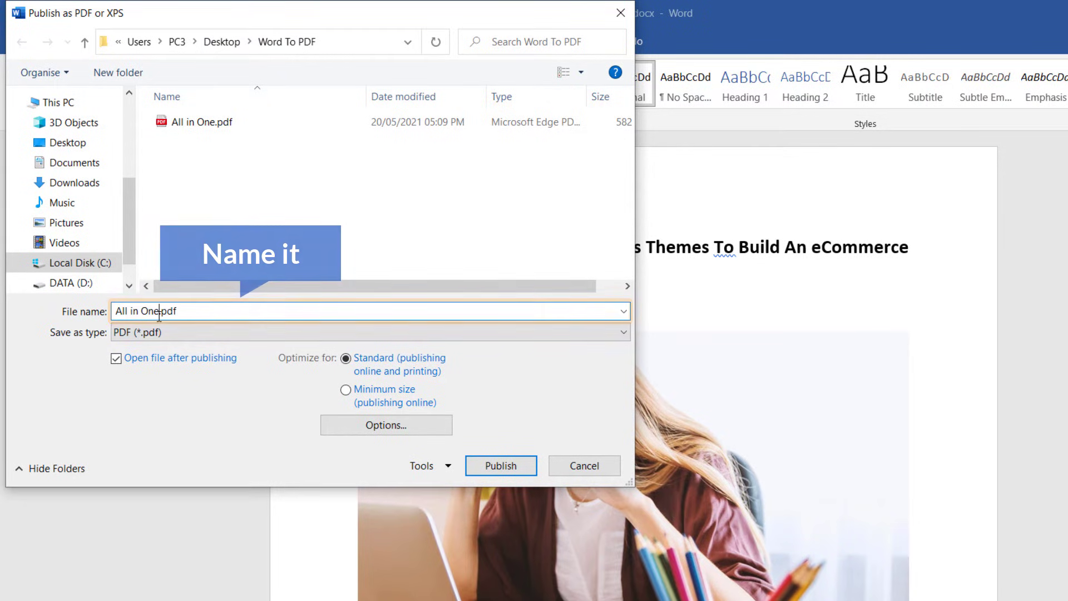
text(2)
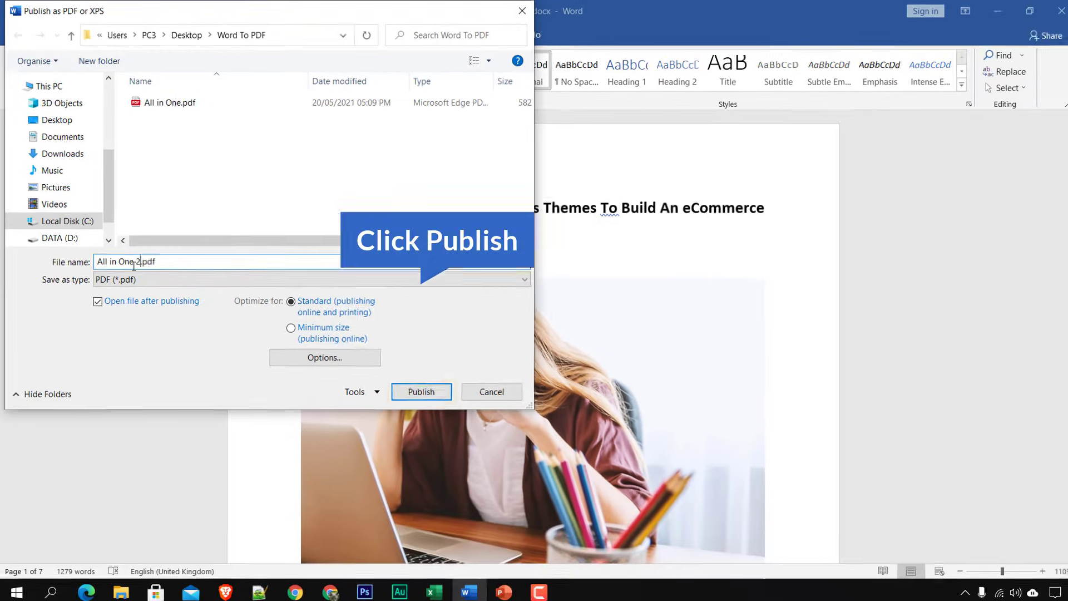
click(416, 388)
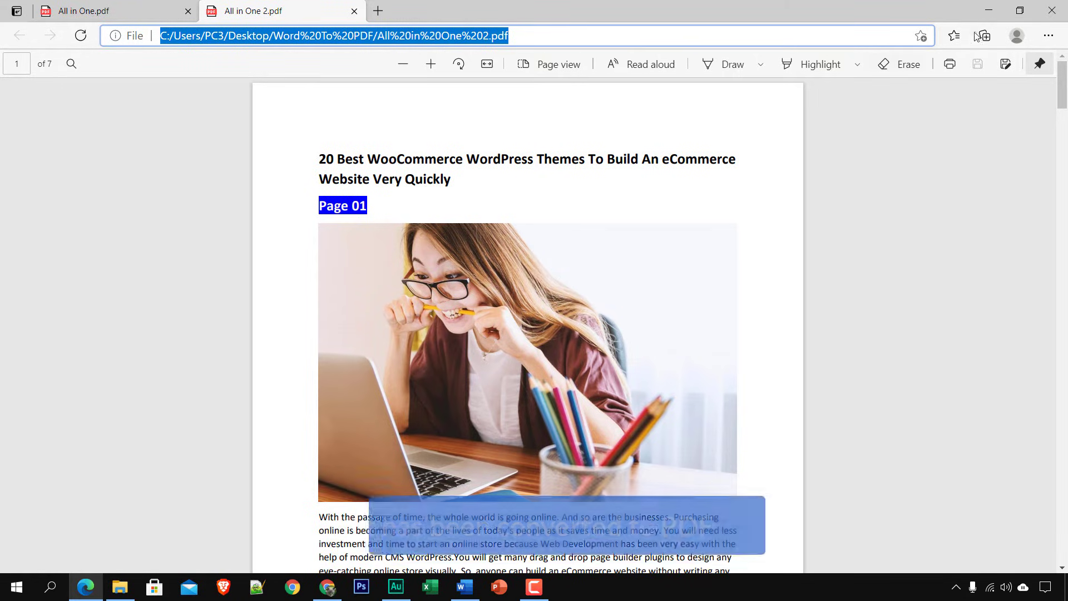
click(1052, 10)
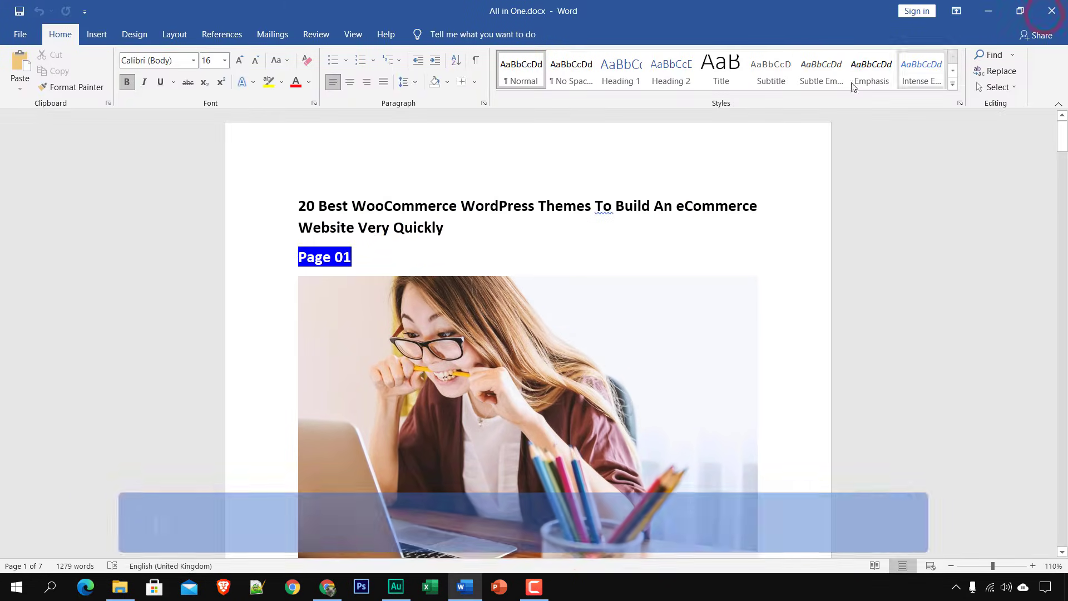
Step: Close Word and permanently delete All in One 2.pdf and All in One.pdf with Shift+Delete
click(1052, 11)
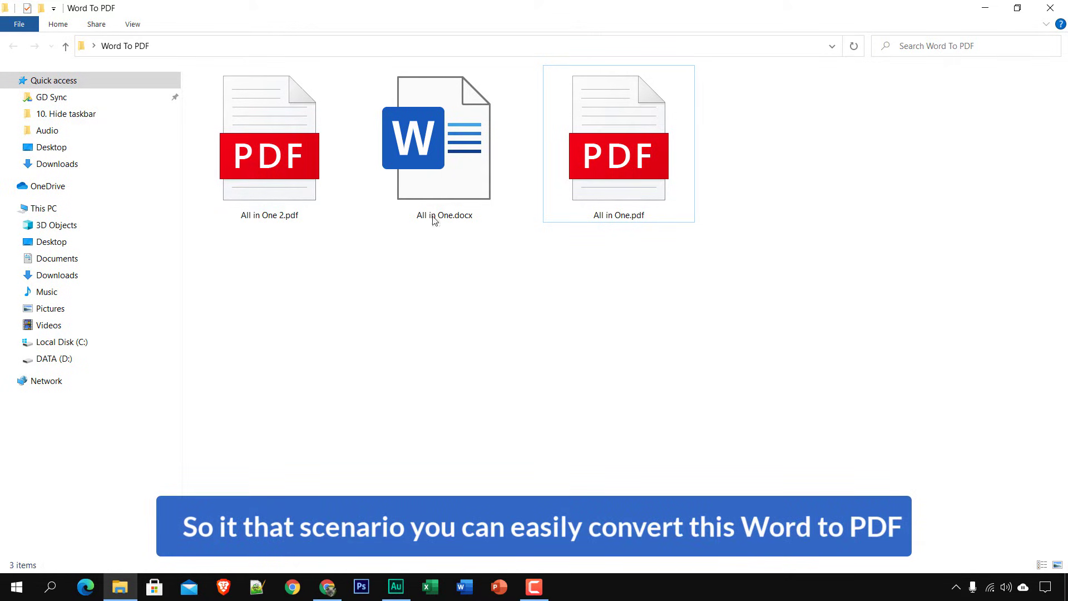
click(446, 166)
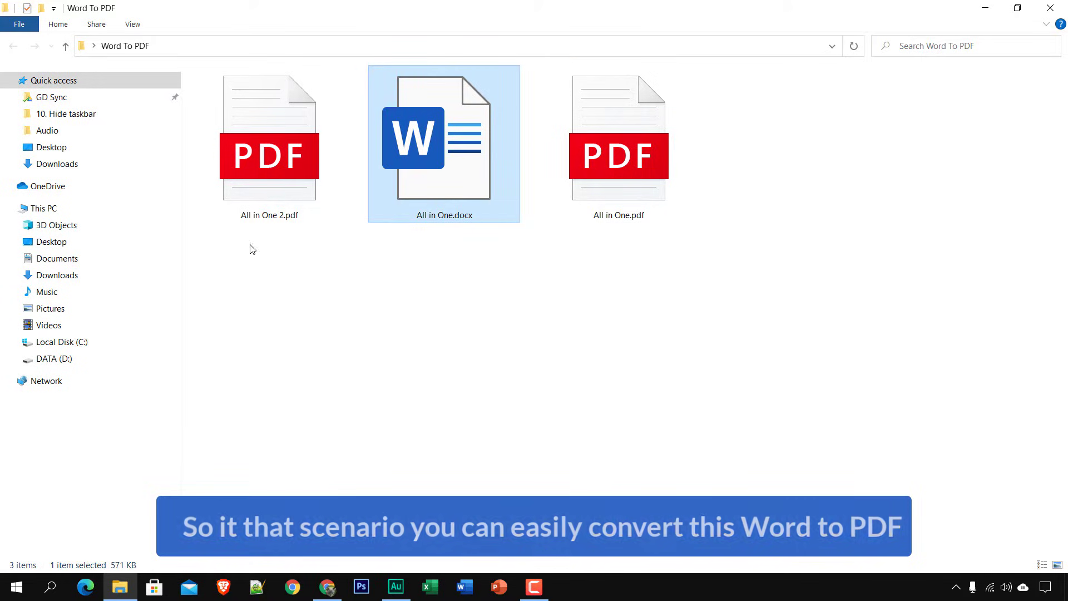
drag(239, 262, 292, 146)
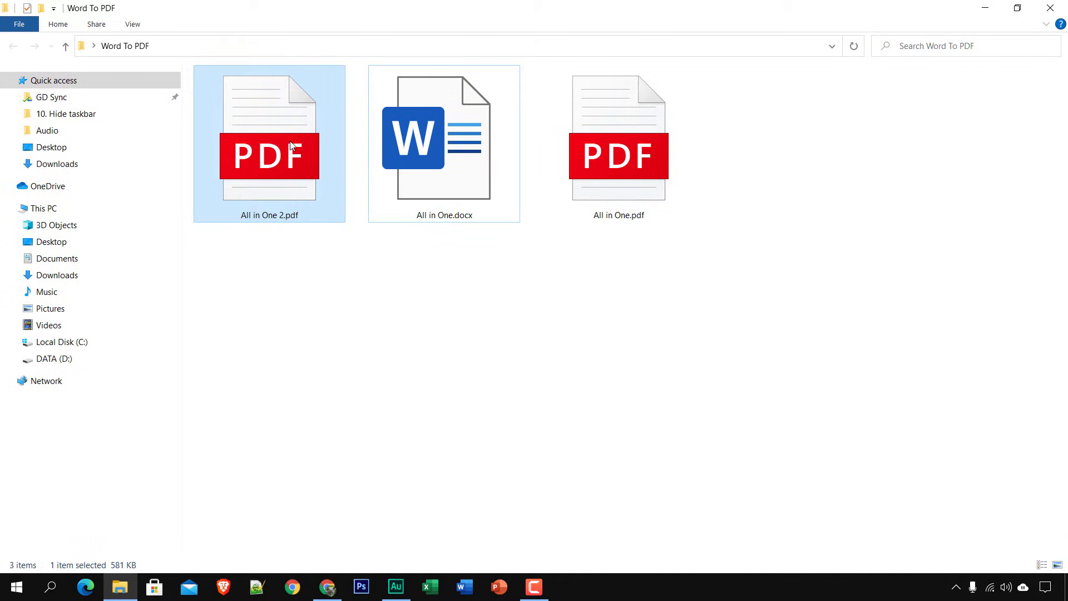
key(shift+Delete)
key(Return)
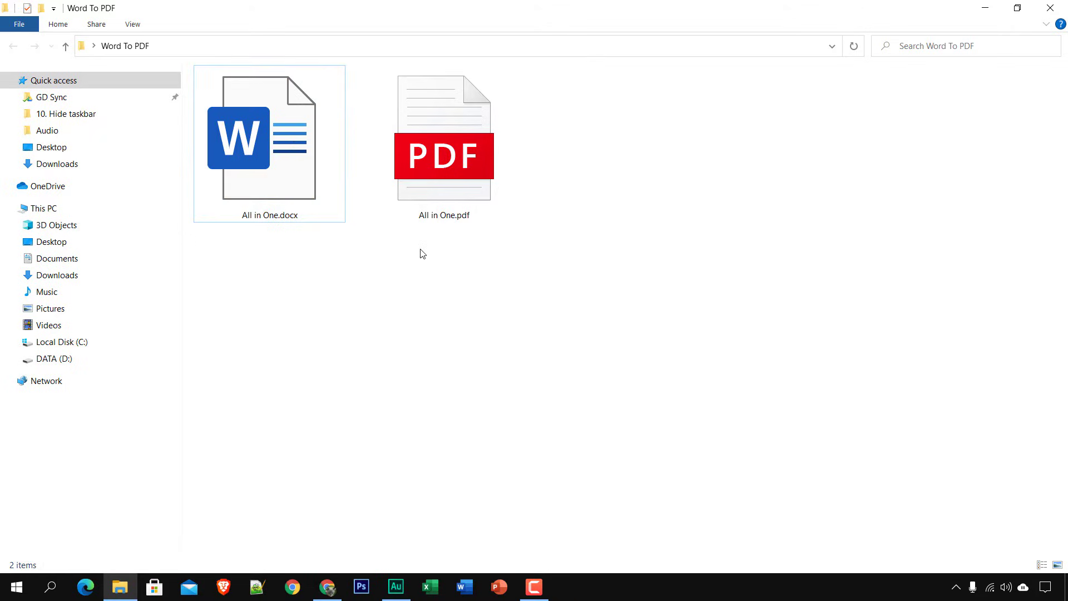
drag(421, 250, 446, 136)
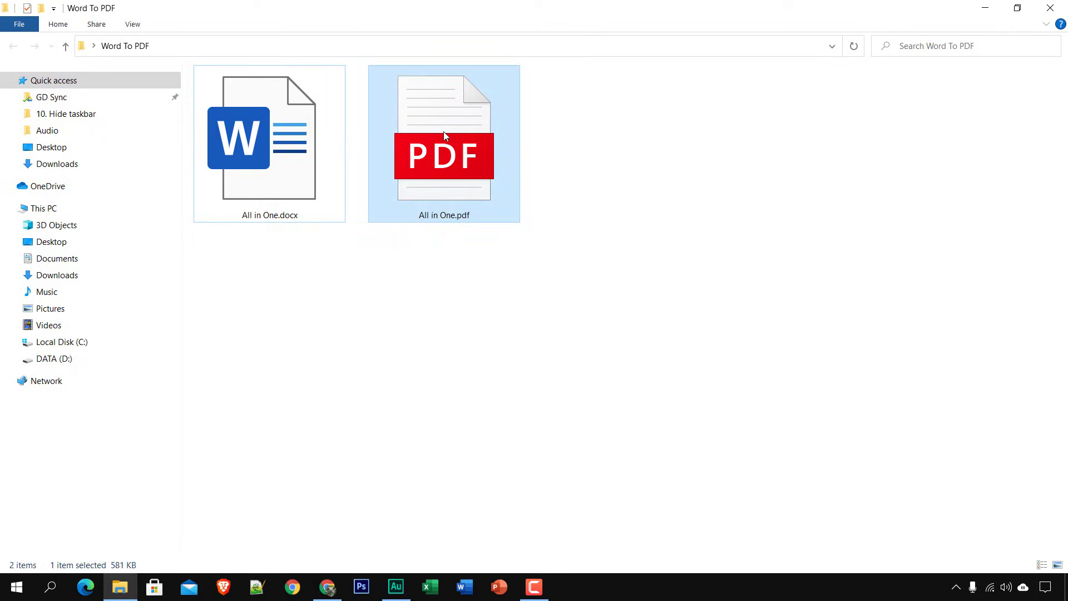
key(shift+Delete)
key(Return)
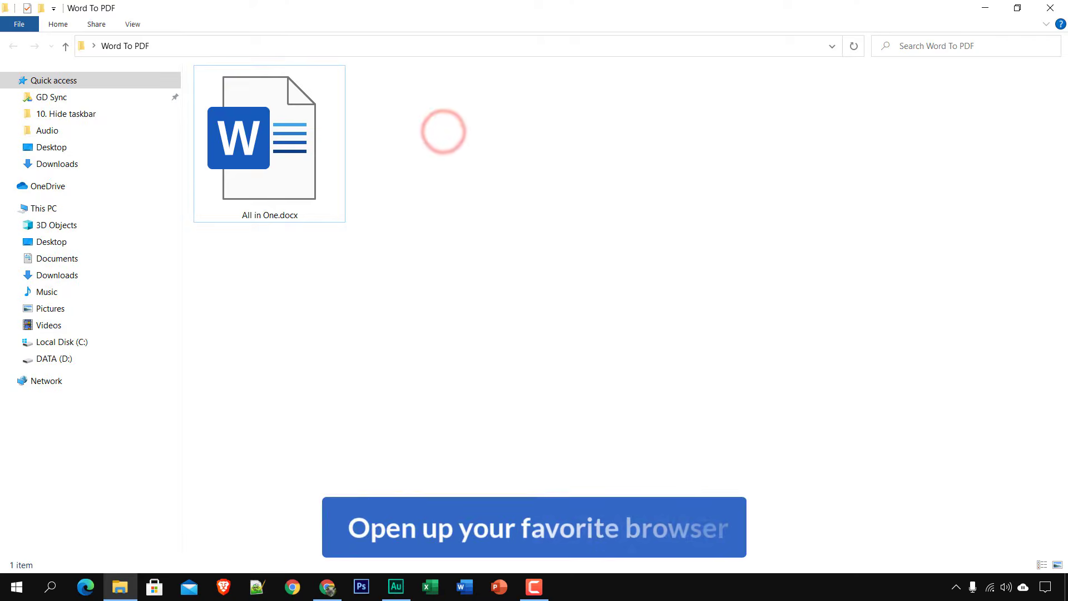
Step: Upload All in One.docx from Desktop > Word To PDF via Drive's New > File upload
click(328, 588)
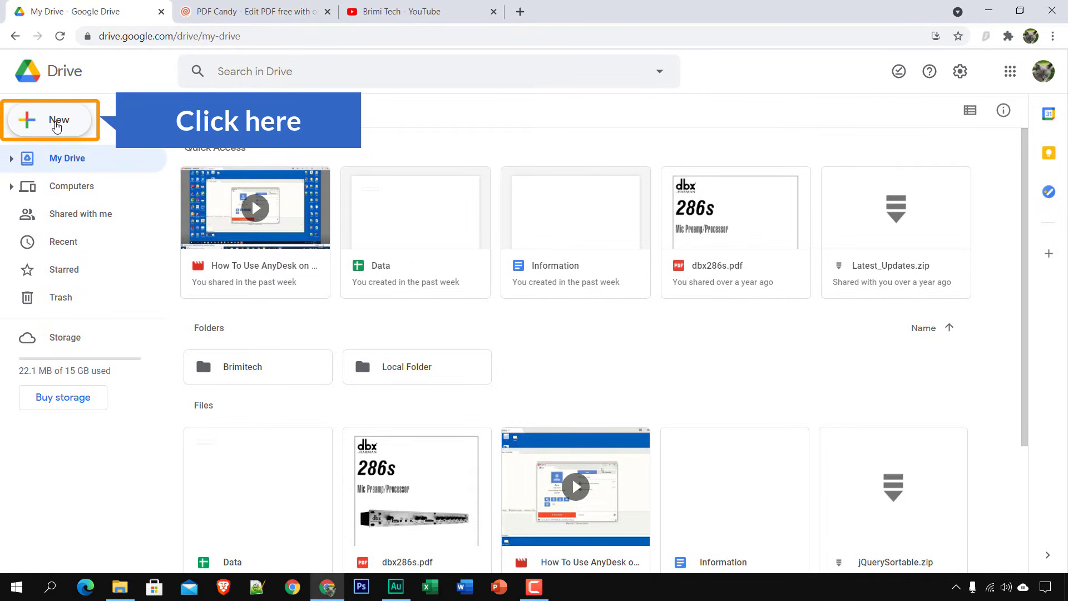
click(56, 127)
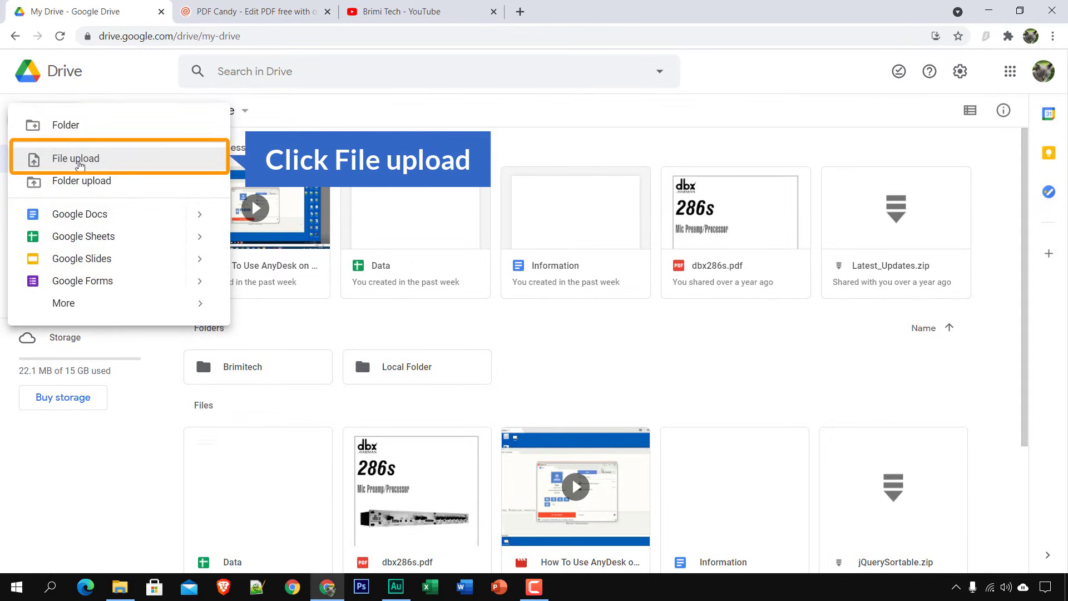
click(78, 161)
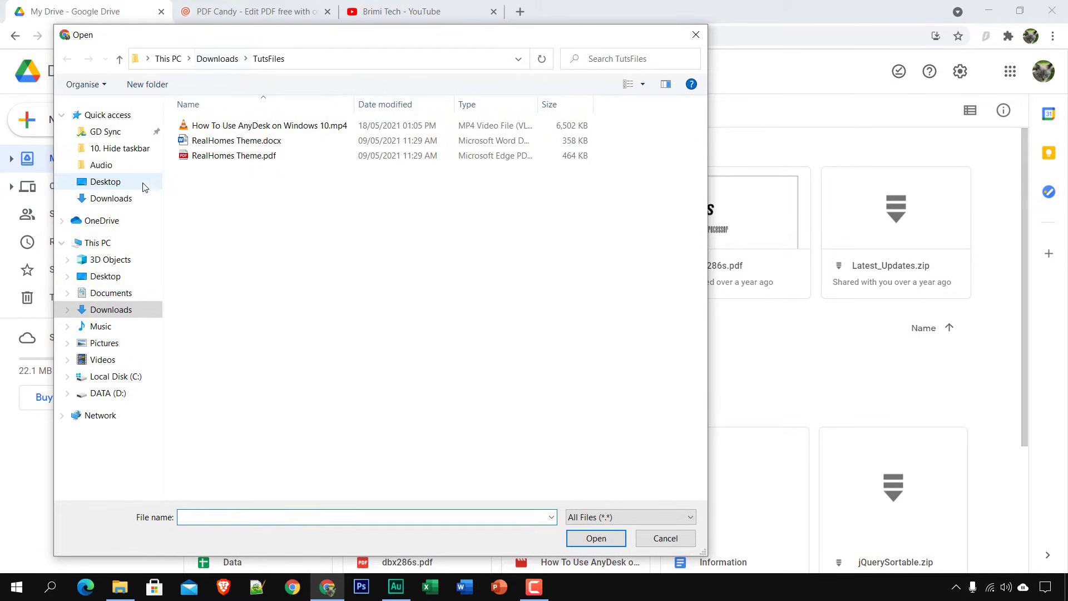
click(118, 186)
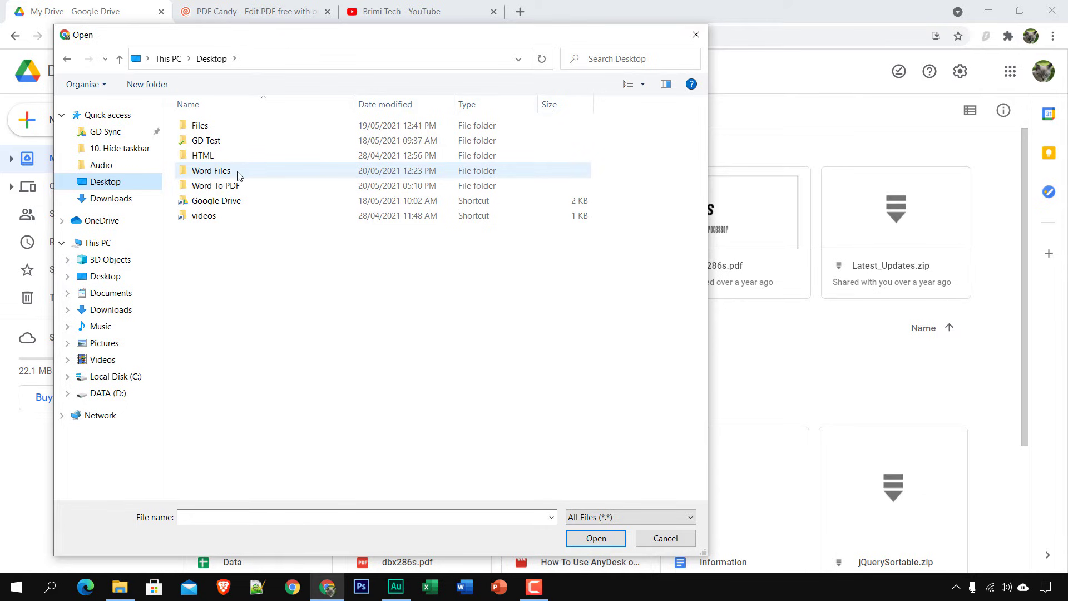
double_click(220, 186)
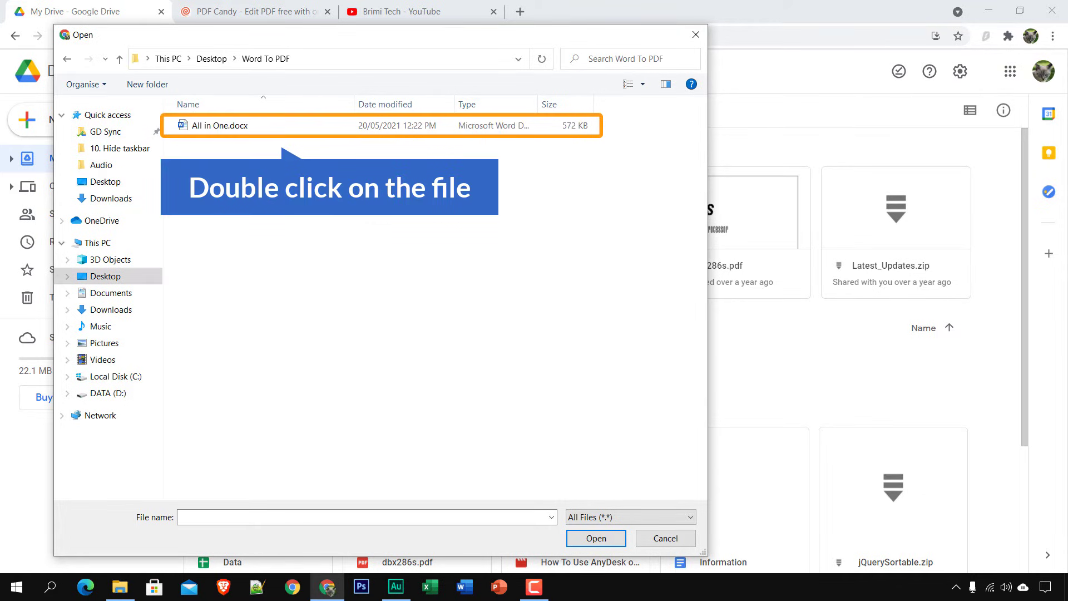
double_click(226, 127)
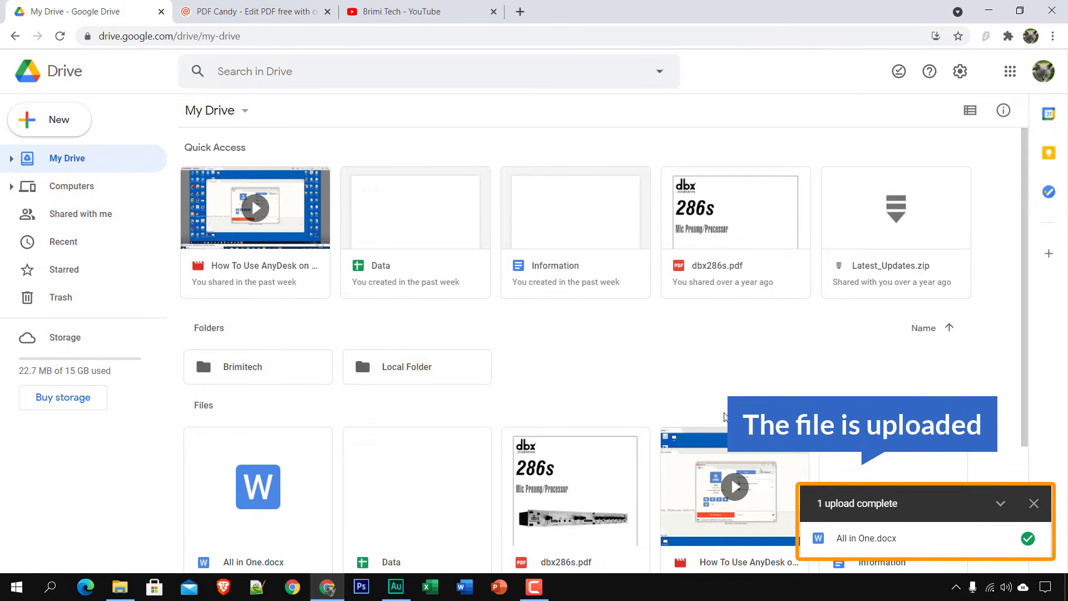
Step: Reload the Drive page and open the All in One.docx Quick Access card in Google Docs
scroll(437, 414, down, 3)
scroll(272, 375, up, 4)
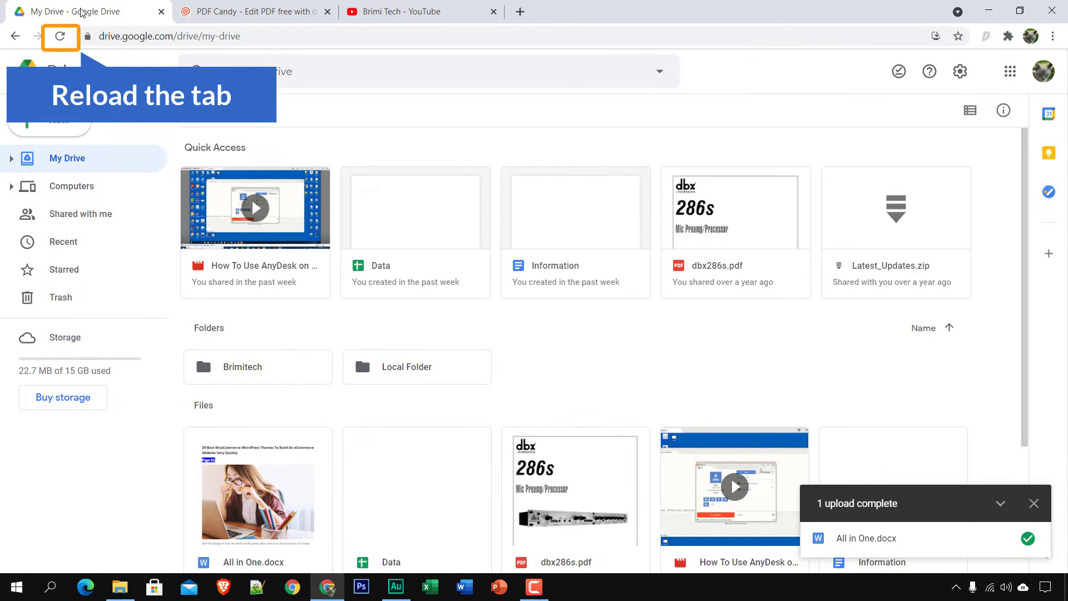
click(61, 38)
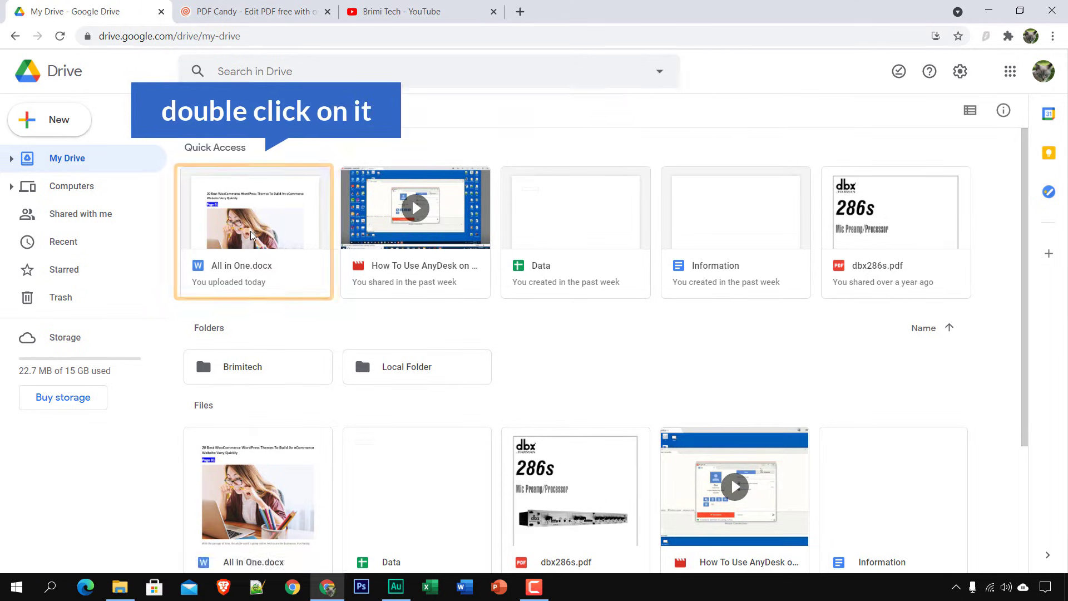
double_click(251, 235)
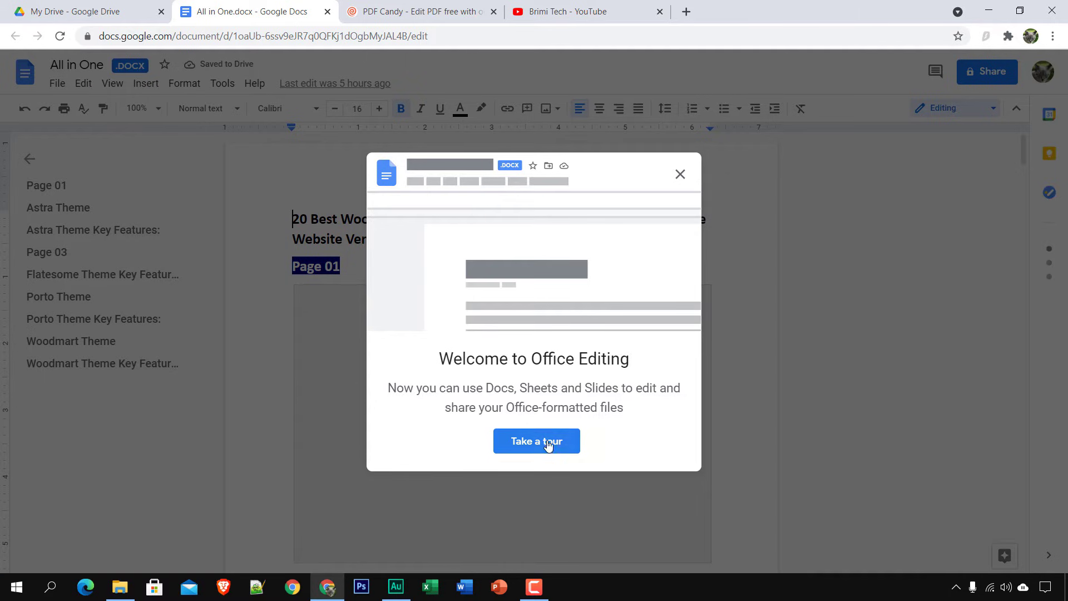
Step: Dismiss the welcome dialog and download the document via File > Download > PDF Document (.pdf)
click(680, 174)
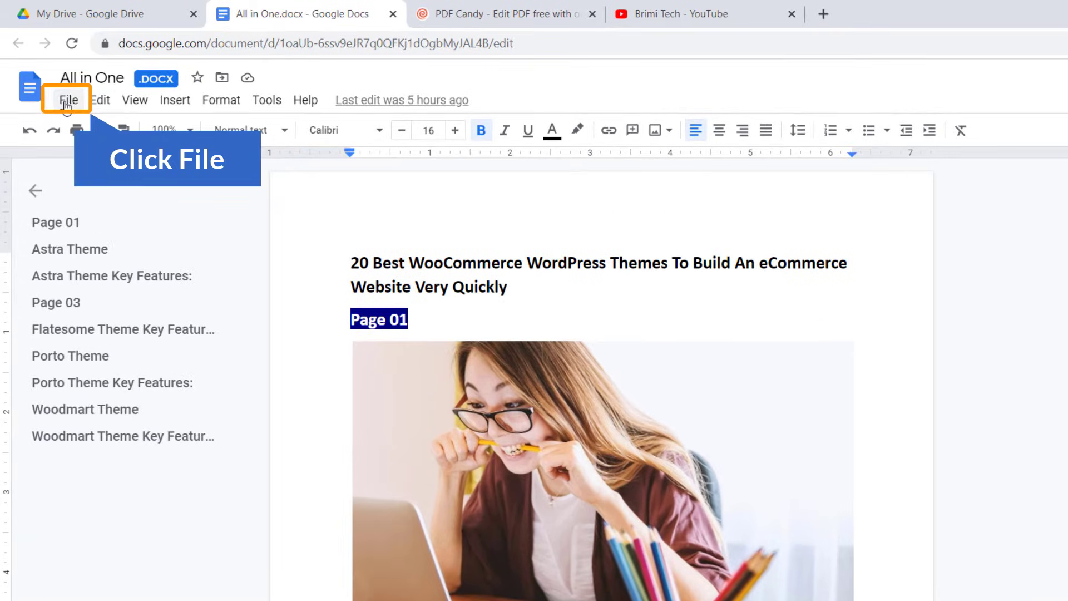
click(67, 102)
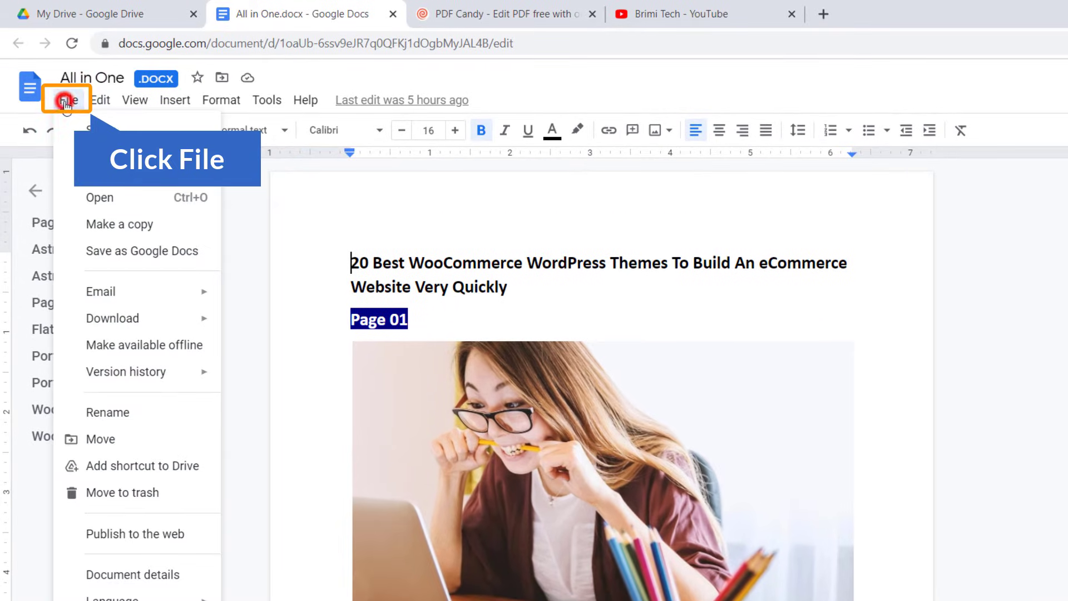
mouse_move(132, 322)
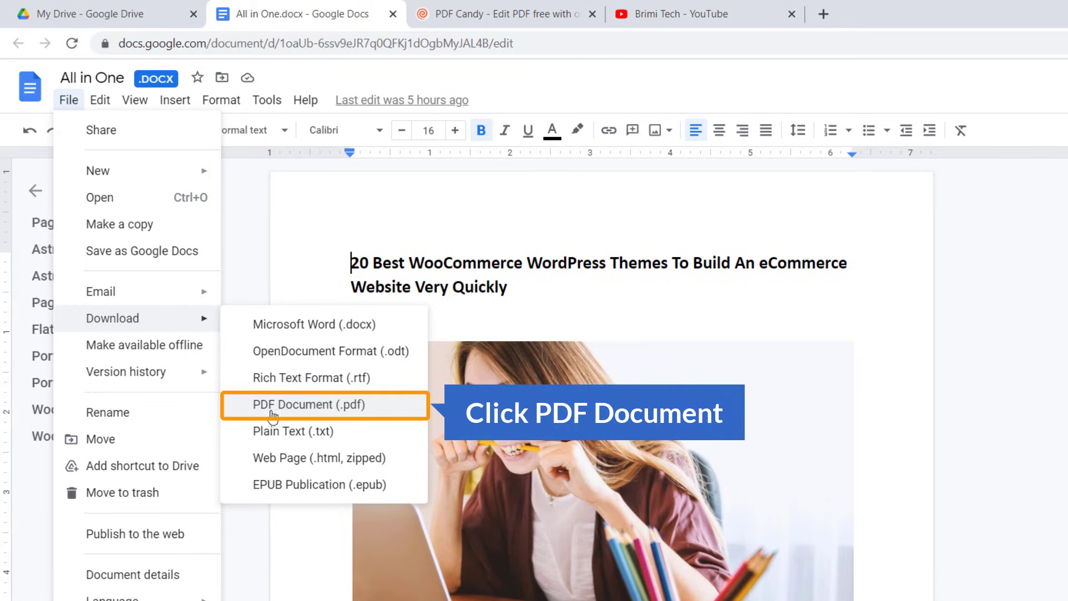
click(297, 409)
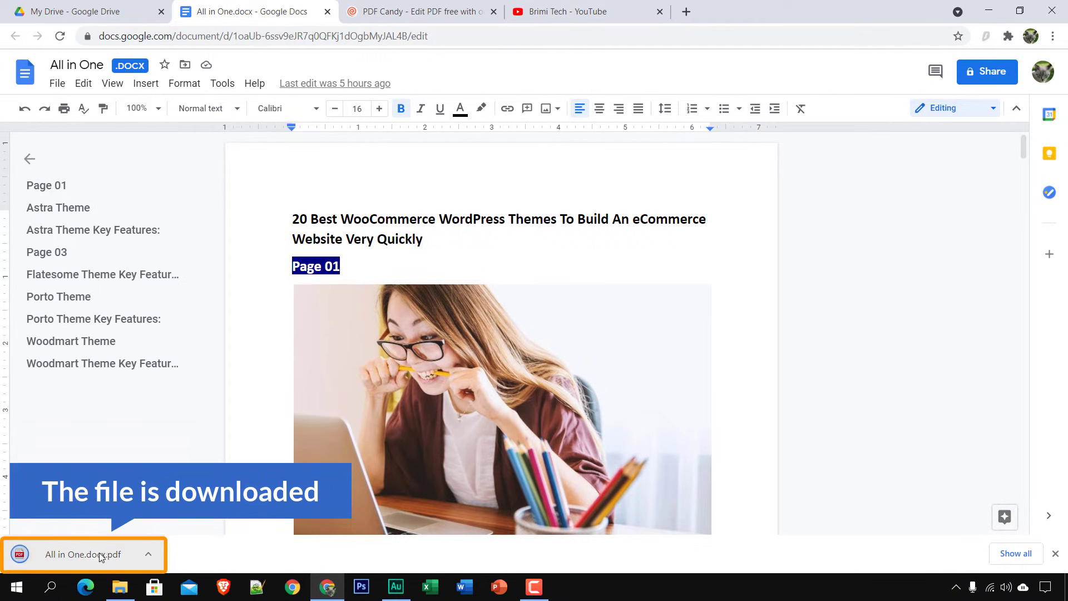
Step: Open the downloaded All in One.docx.pdf from the Downloads folder to check it, then return to Chrome
click(148, 554)
click(209, 507)
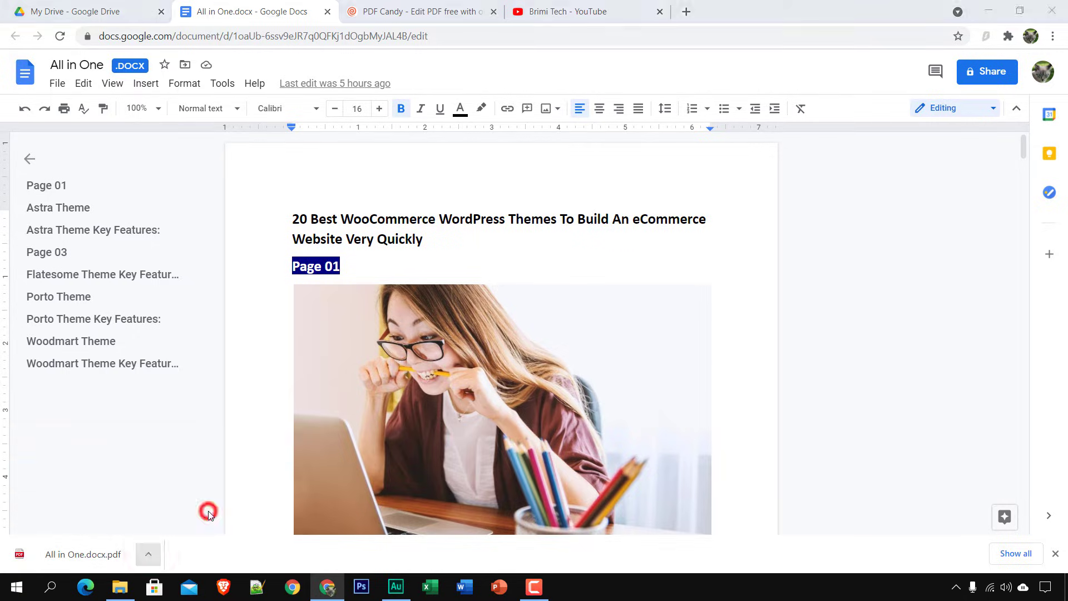
click(271, 109)
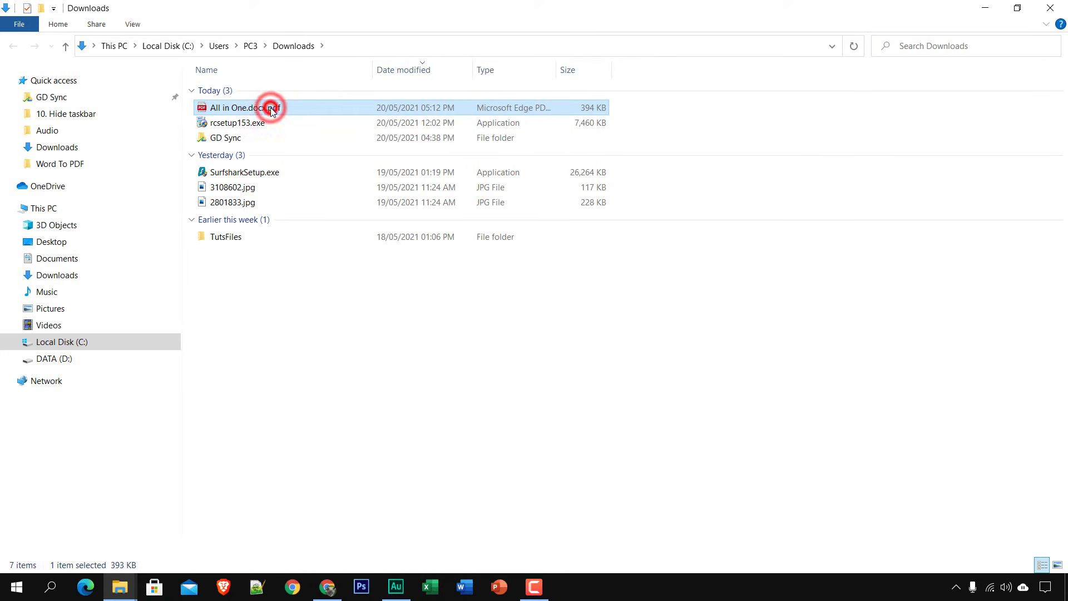
double_click(272, 108)
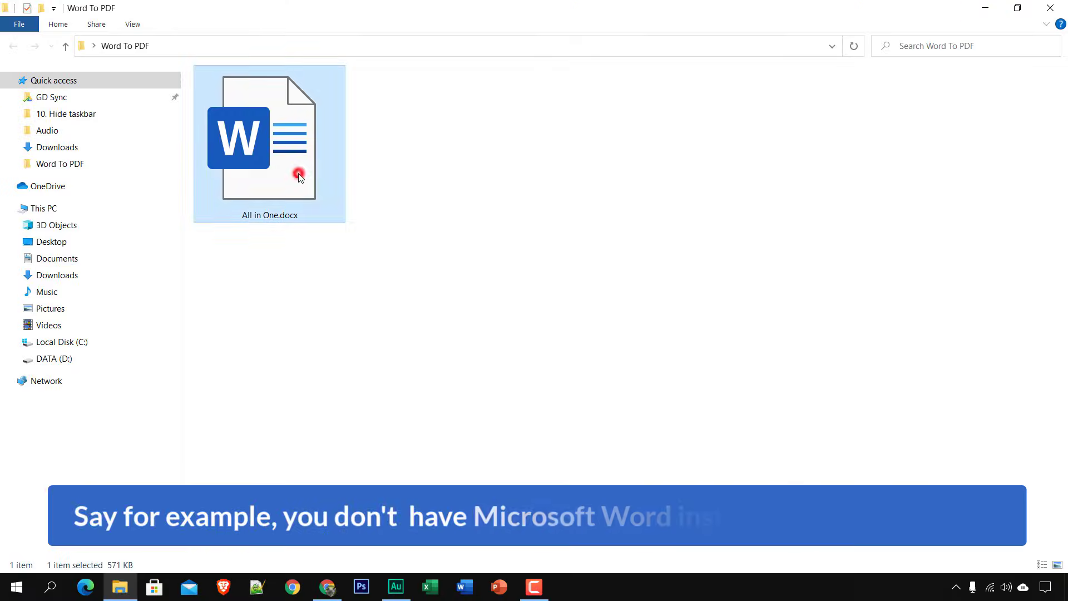
click(298, 177)
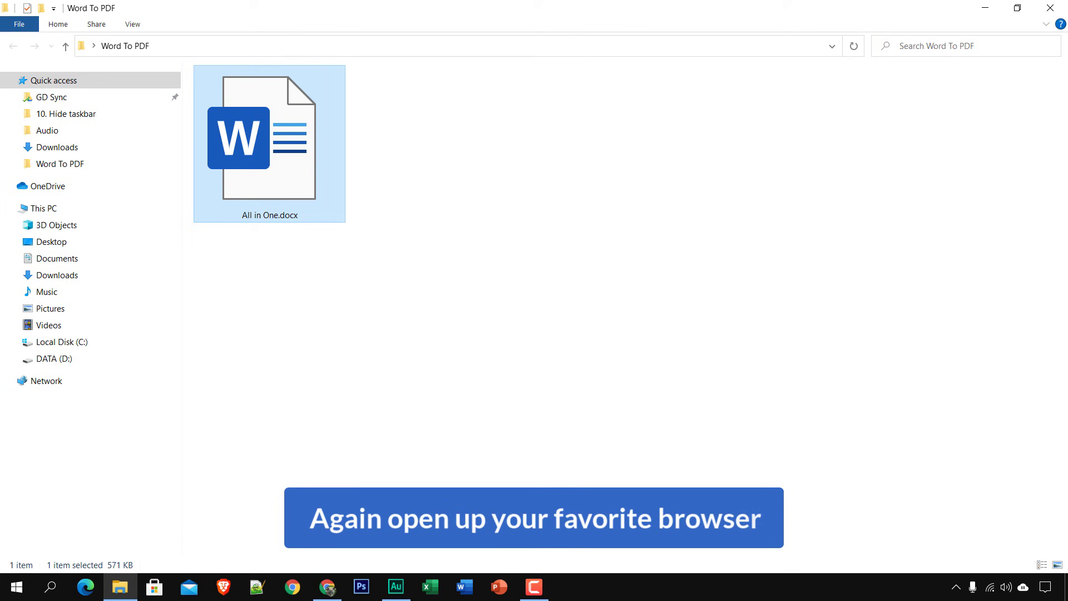
click(326, 588)
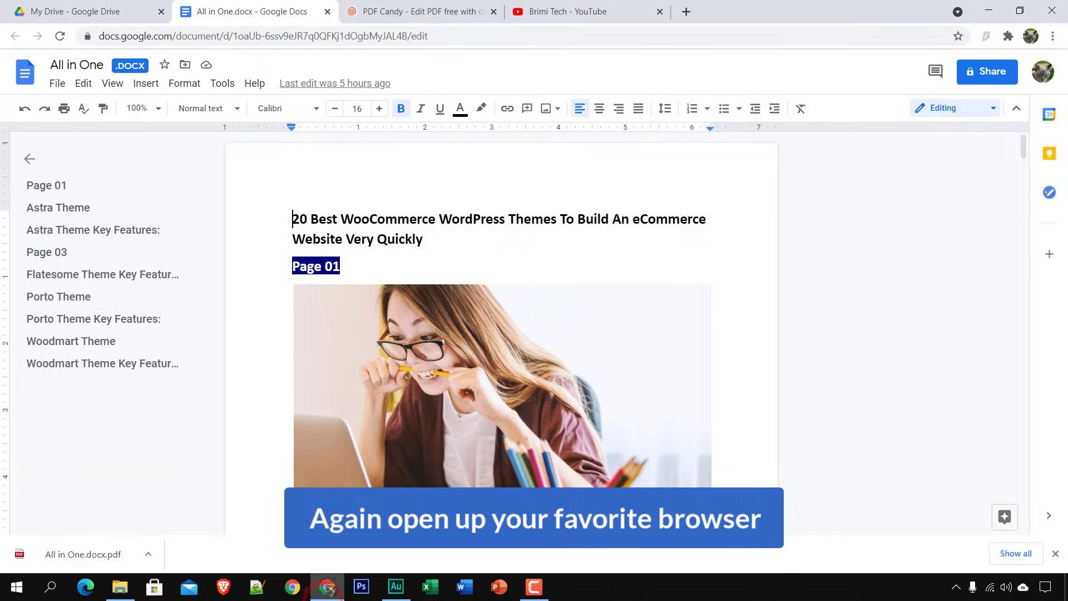
Step: Go to the PDF Candy tab and open its Word to PDF converter
click(429, 5)
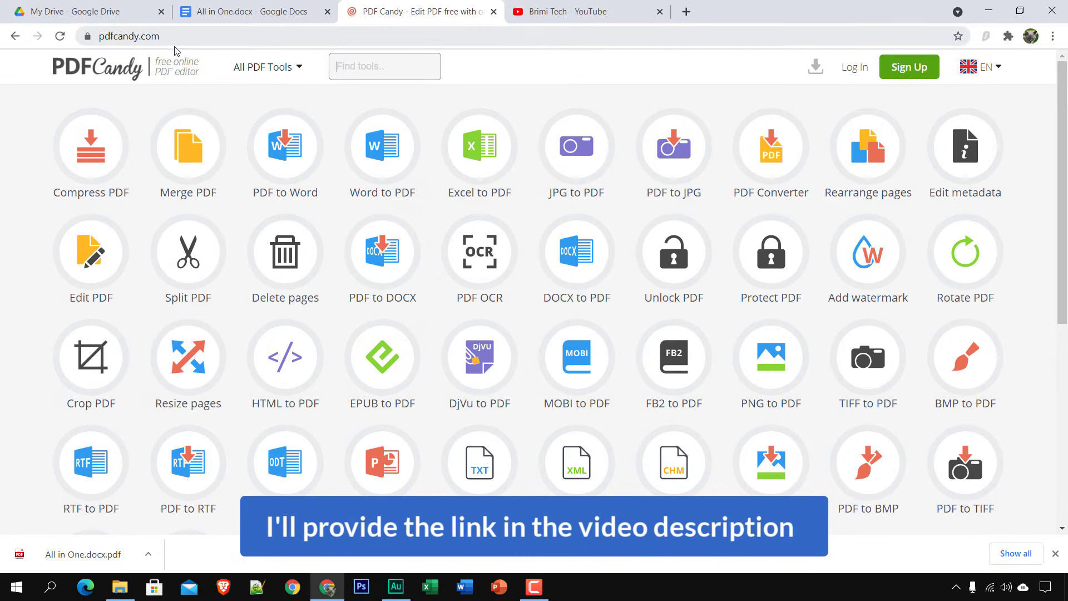
click(474, 68)
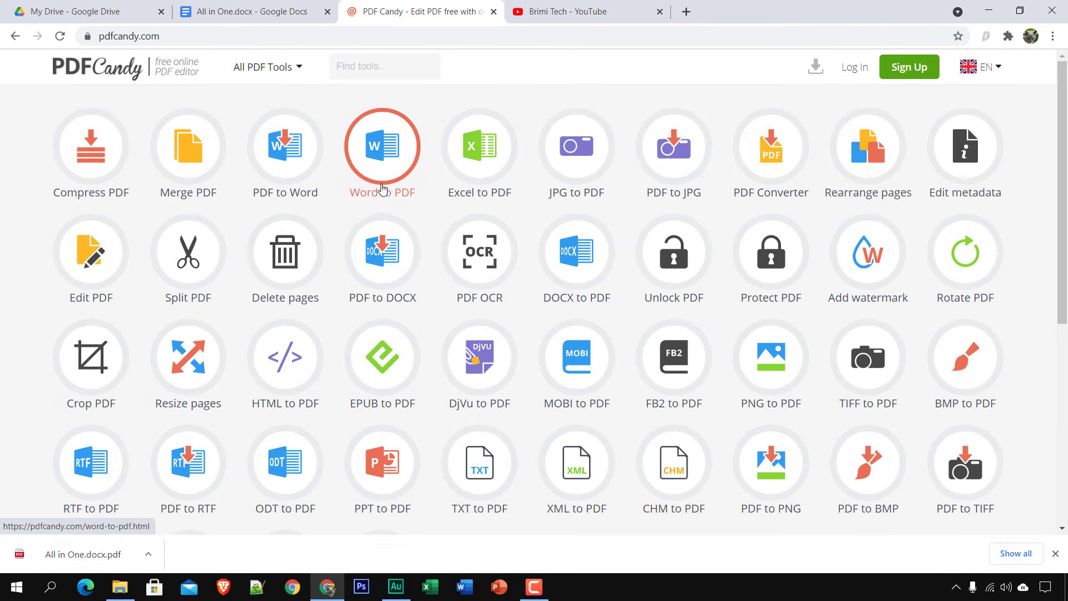
click(377, 152)
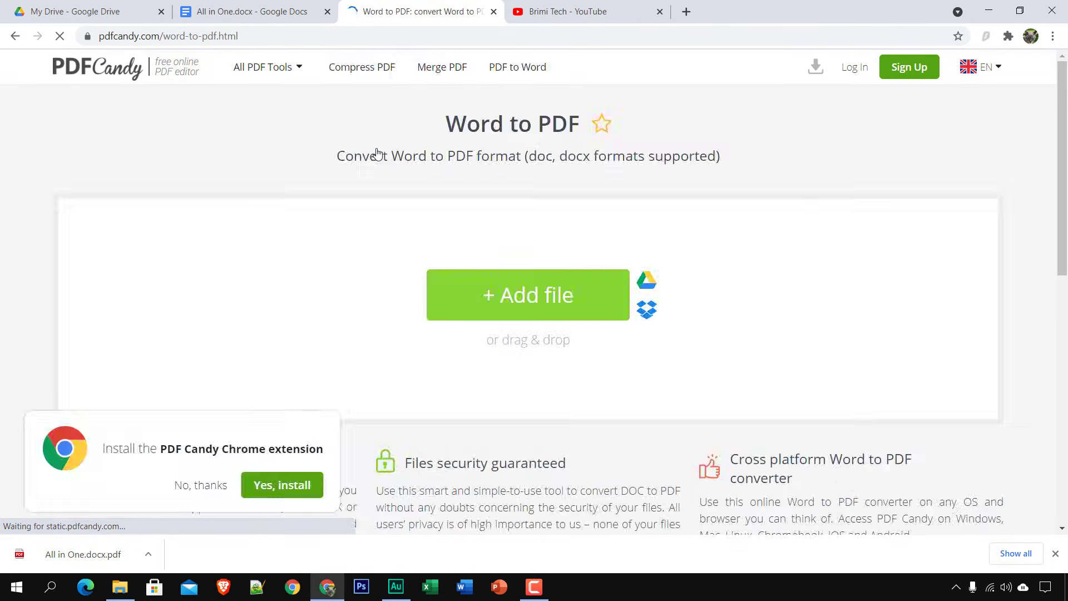
Step: Decline the extension offer, upload All in One.docx, and download the converted All in One.pdf
click(519, 303)
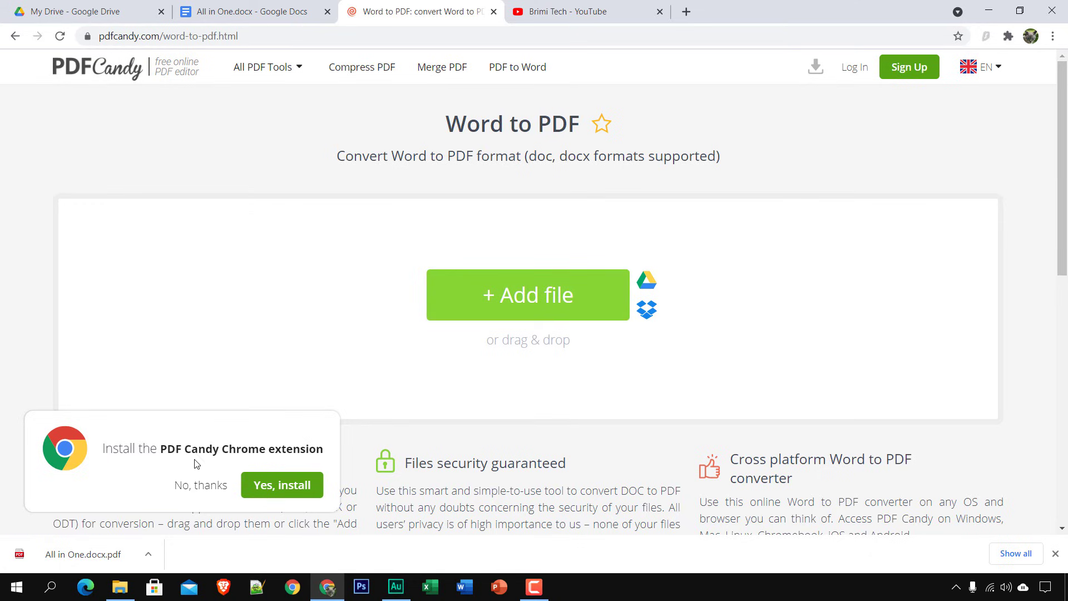
click(211, 485)
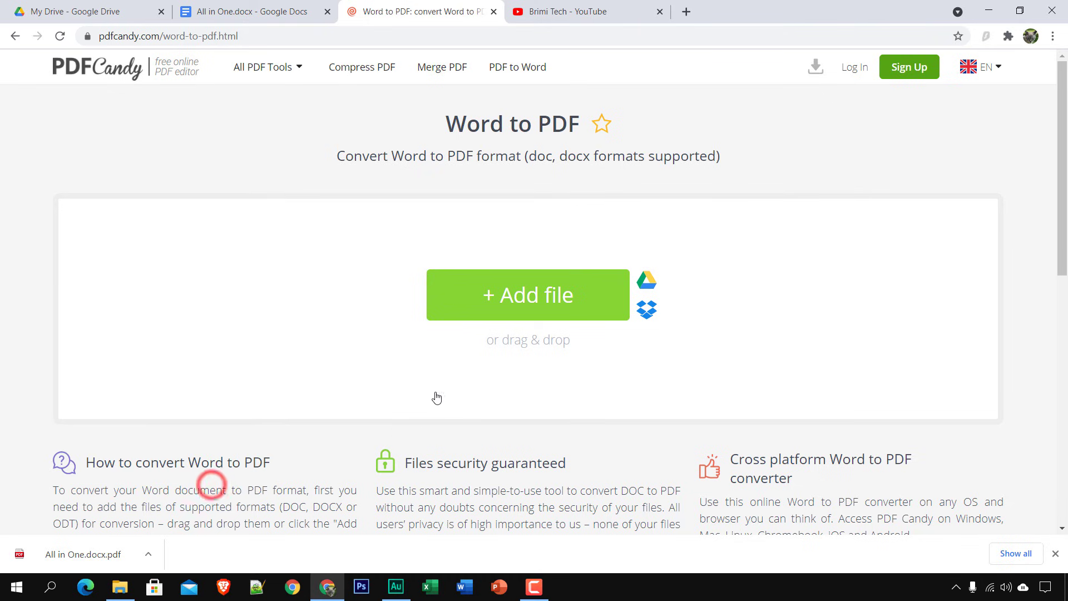
click(516, 297)
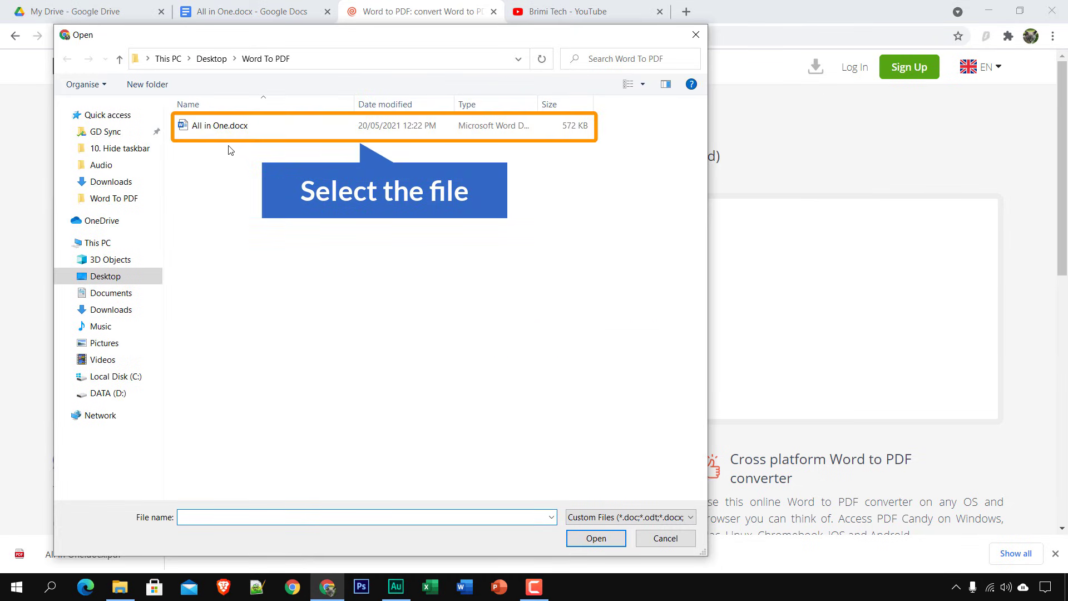
double_click(224, 126)
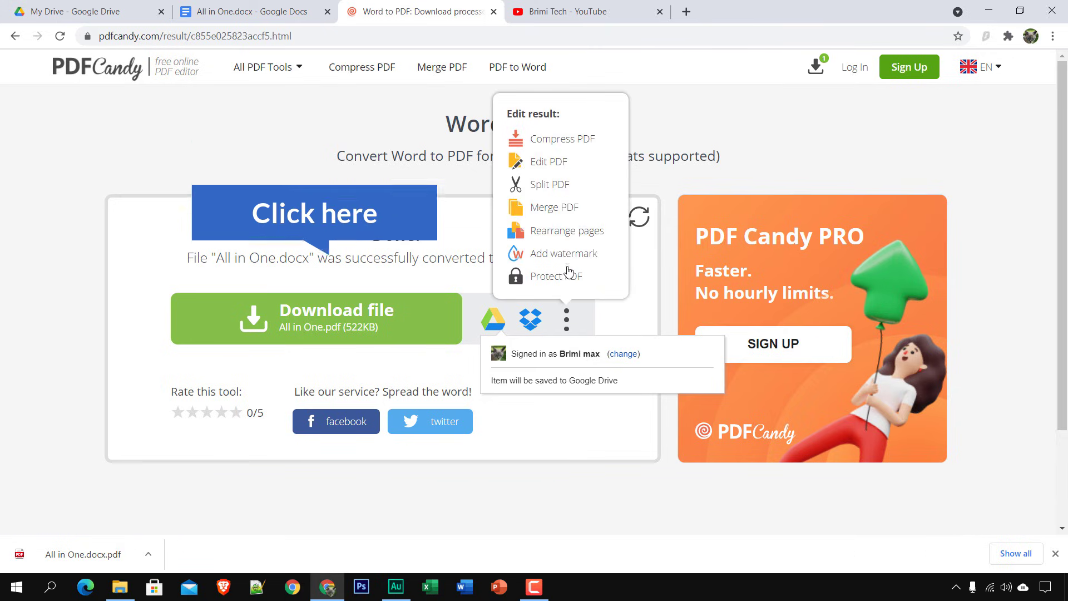
click(344, 324)
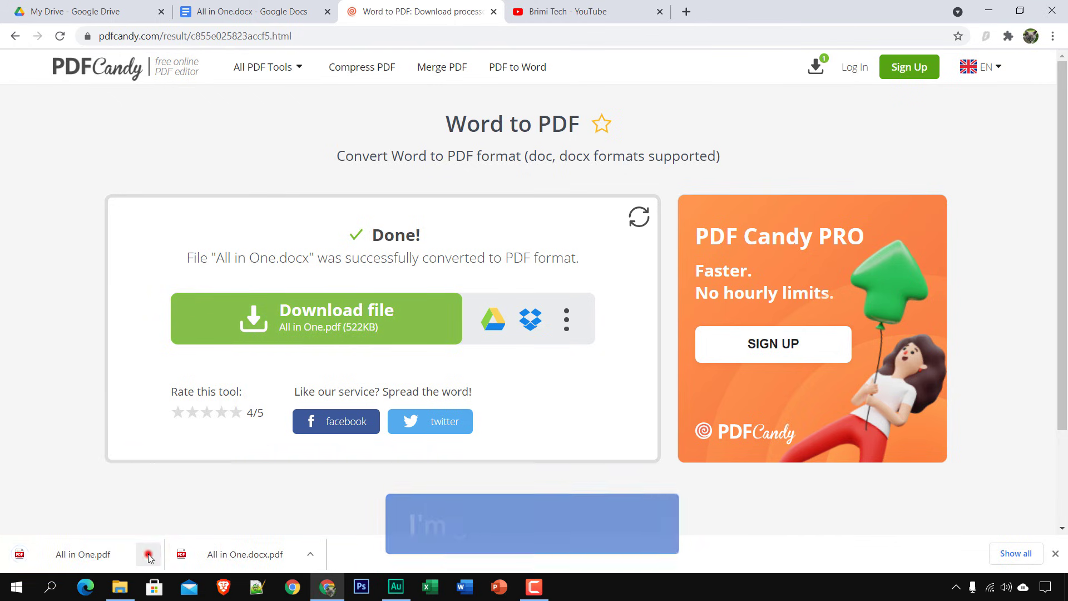
click(148, 554)
Step: Open All in One.pdf from Downloads in Google Chrome, browse its 7 pages, then minimize Chrome
click(195, 506)
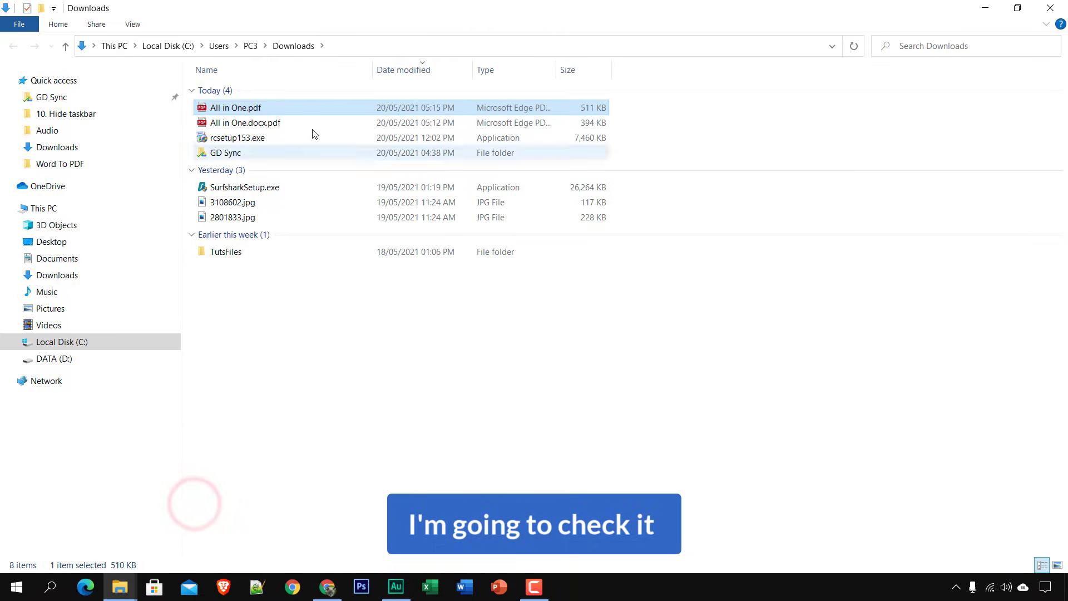
right_click(241, 109)
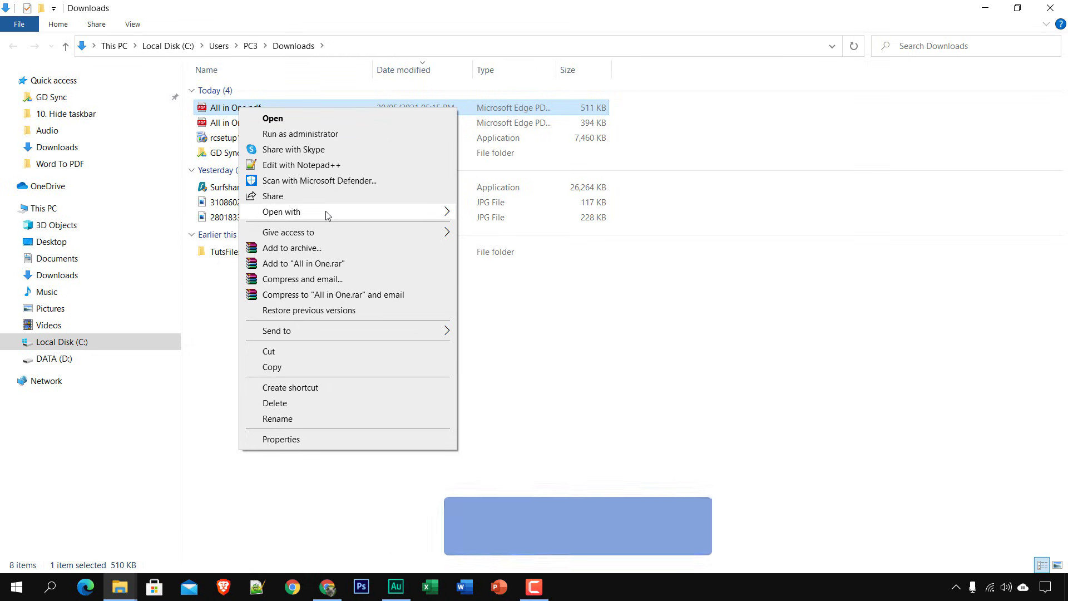
mouse_move(325, 211)
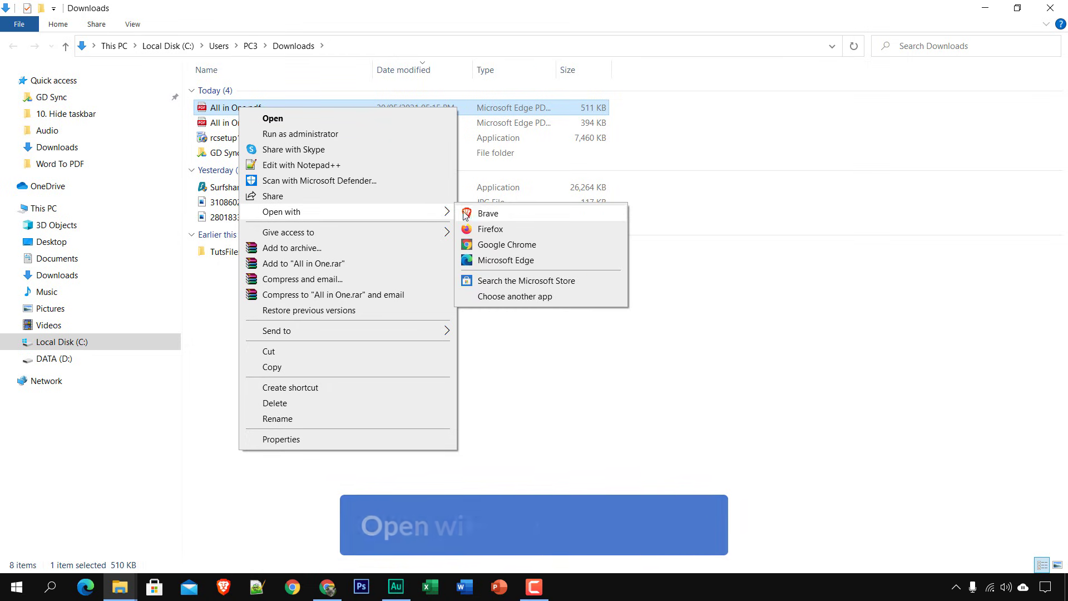
click(510, 245)
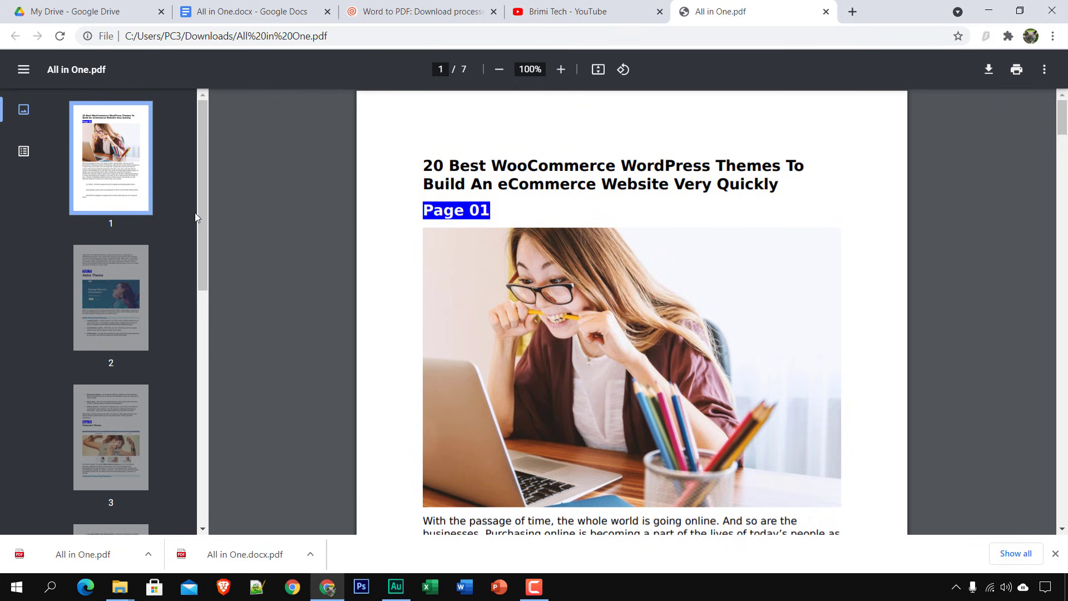
scroll(131, 208, down, 10)
click(123, 299)
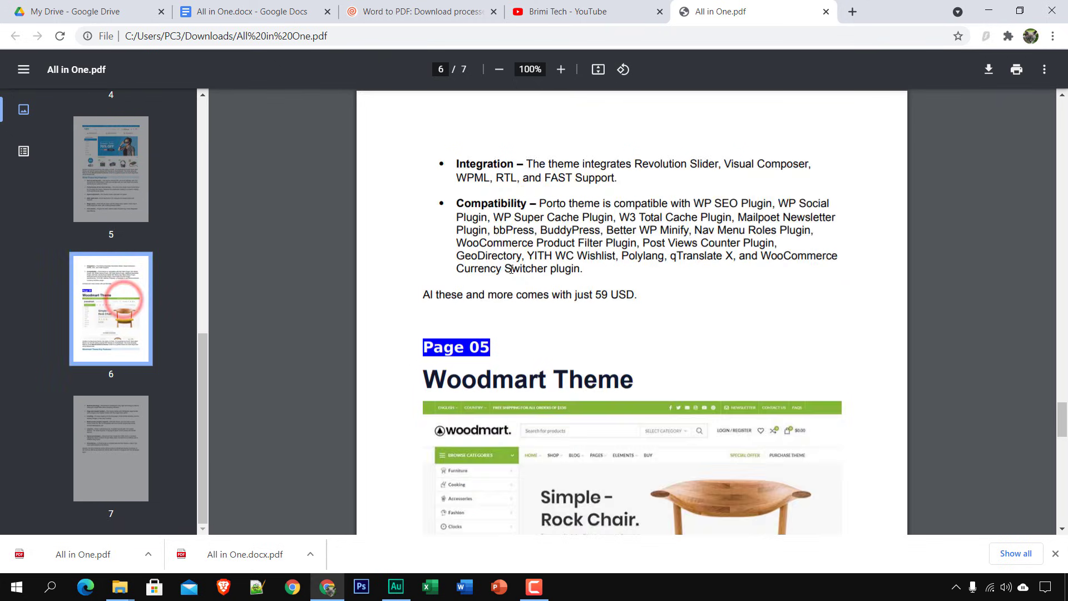
scroll(508, 269, down, 15)
scroll(508, 270, up, 12)
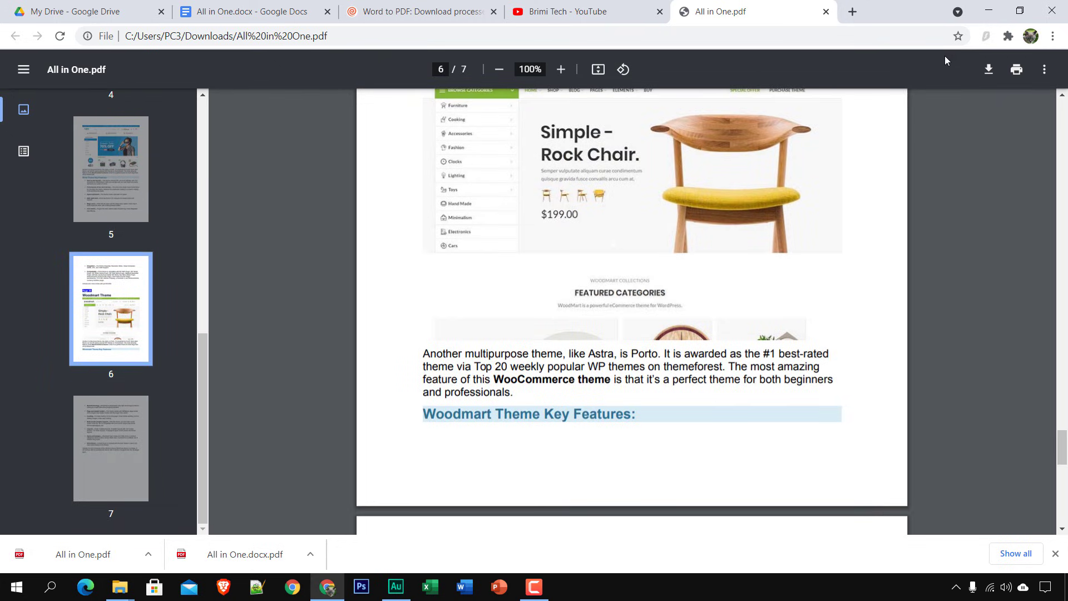
click(987, 12)
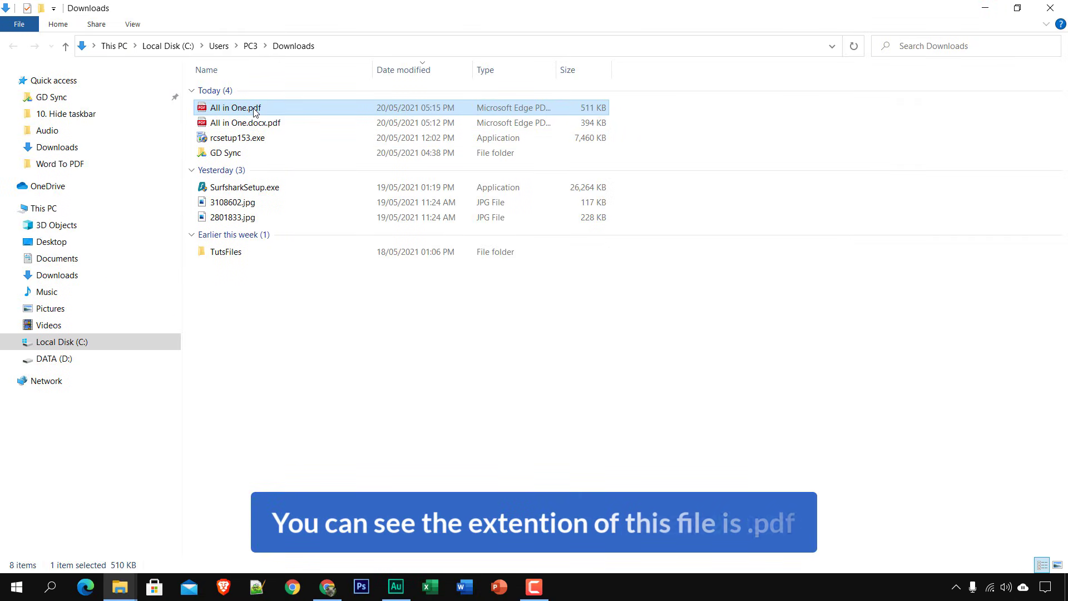